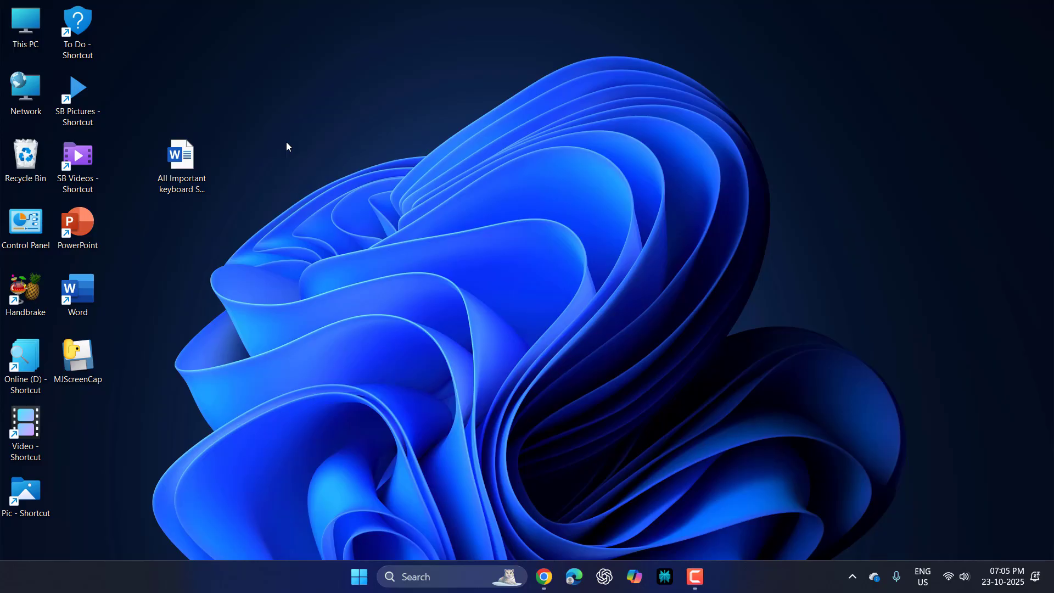
- Open Settings from Start and go to Network & internet > Advanced network settings
left_click(360, 577)
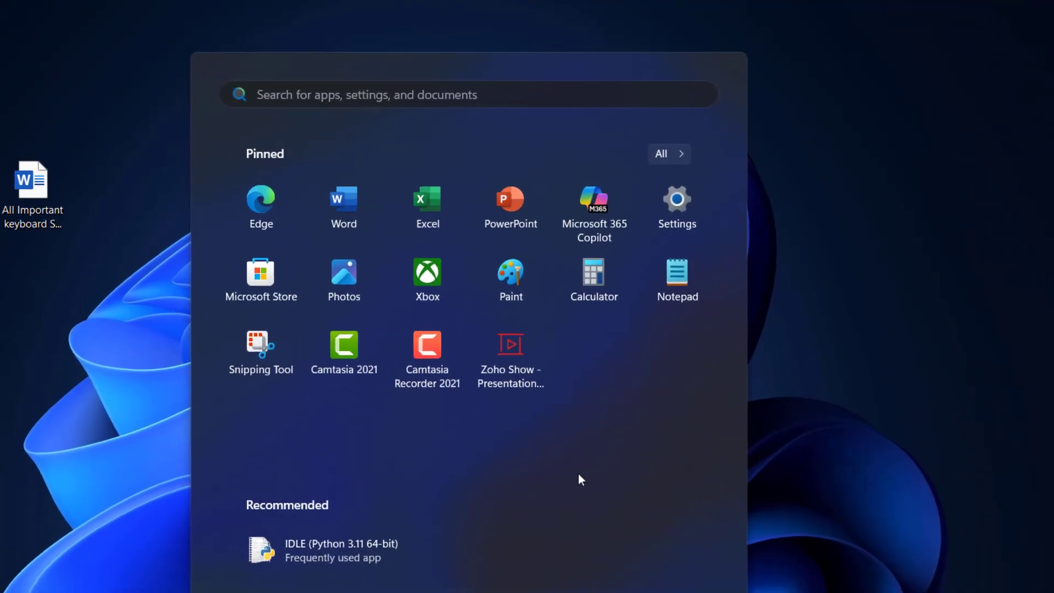
left_click(676, 225)
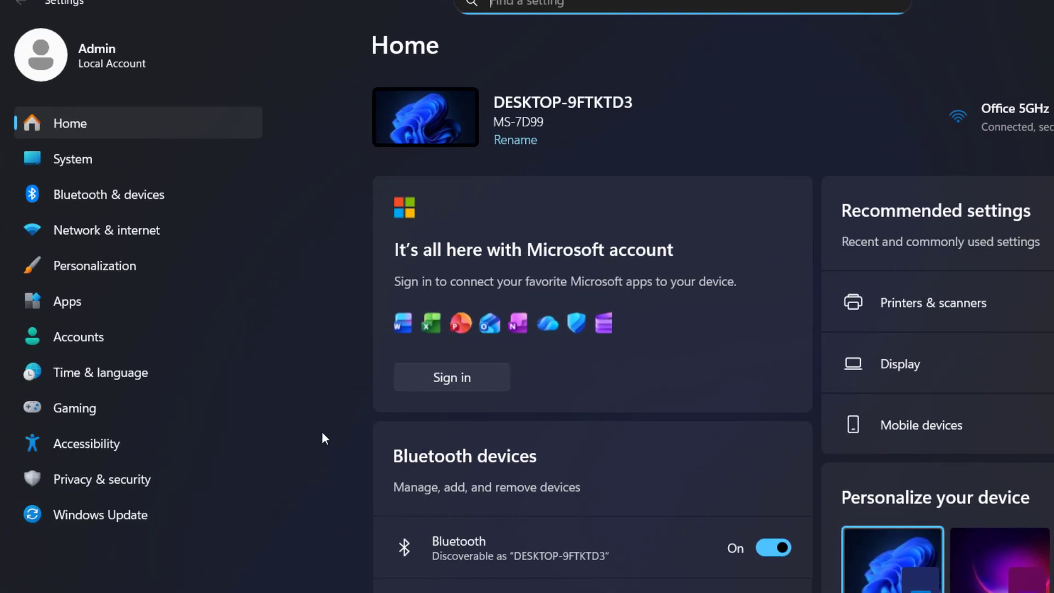
left_click(133, 235)
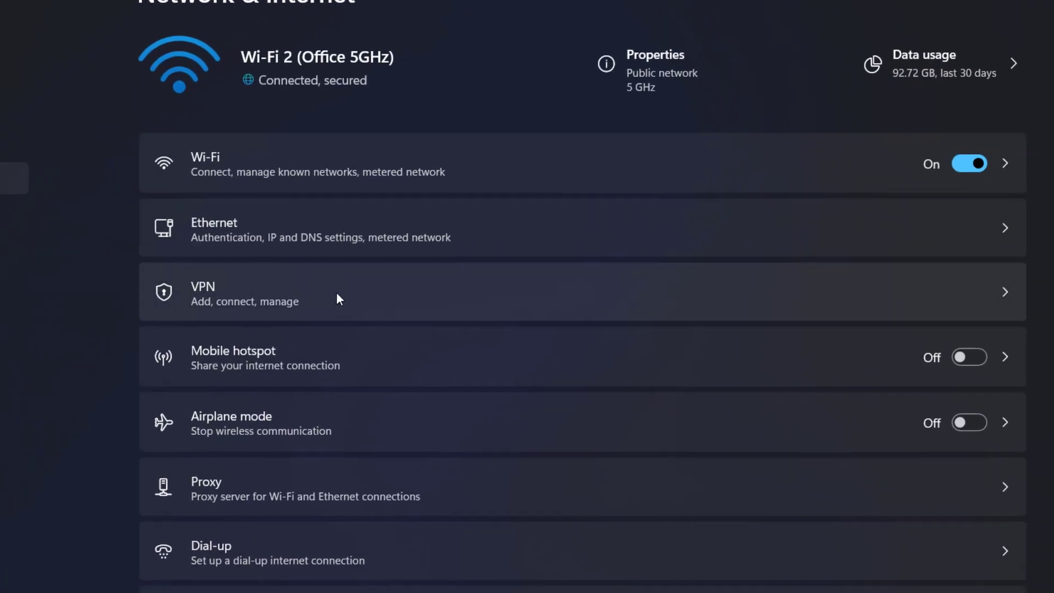
scroll(420, 351, "down", 1)
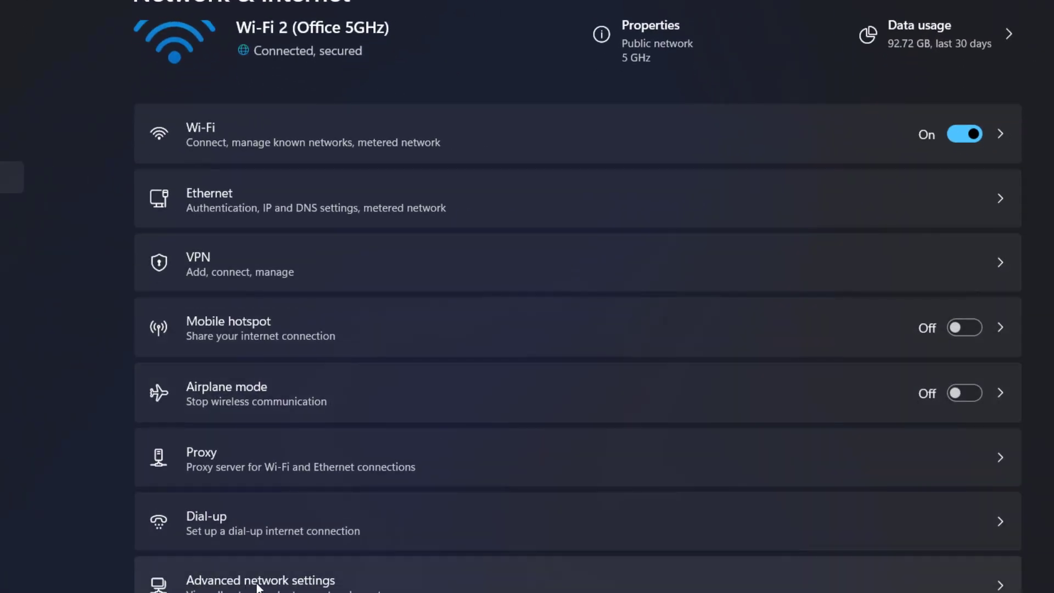
left_click(300, 585)
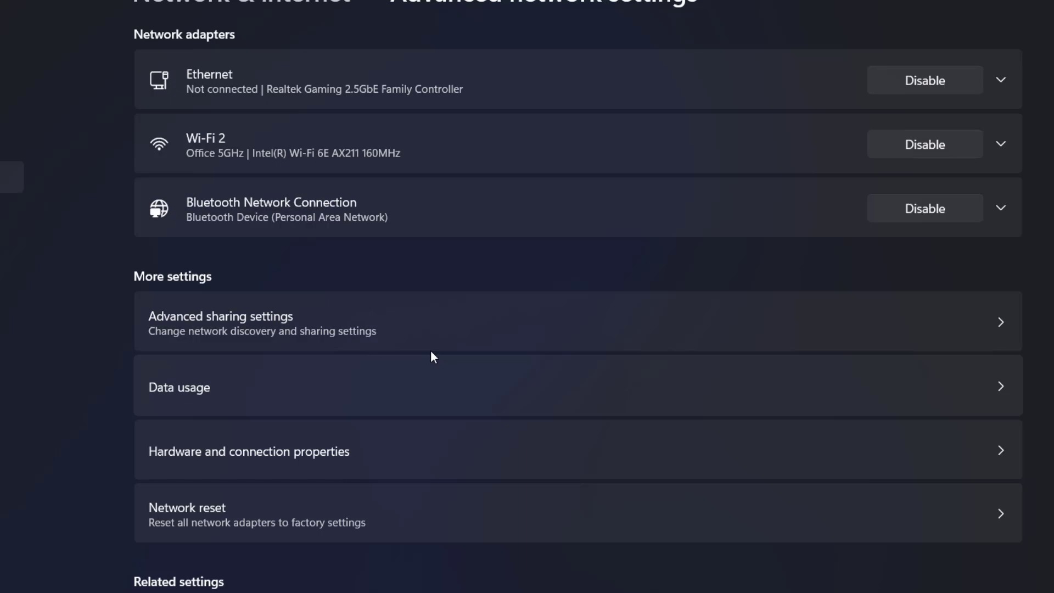
- In Advanced sharing settings, turn on network discovery and file and printer sharing for Private networks
left_click(239, 322)
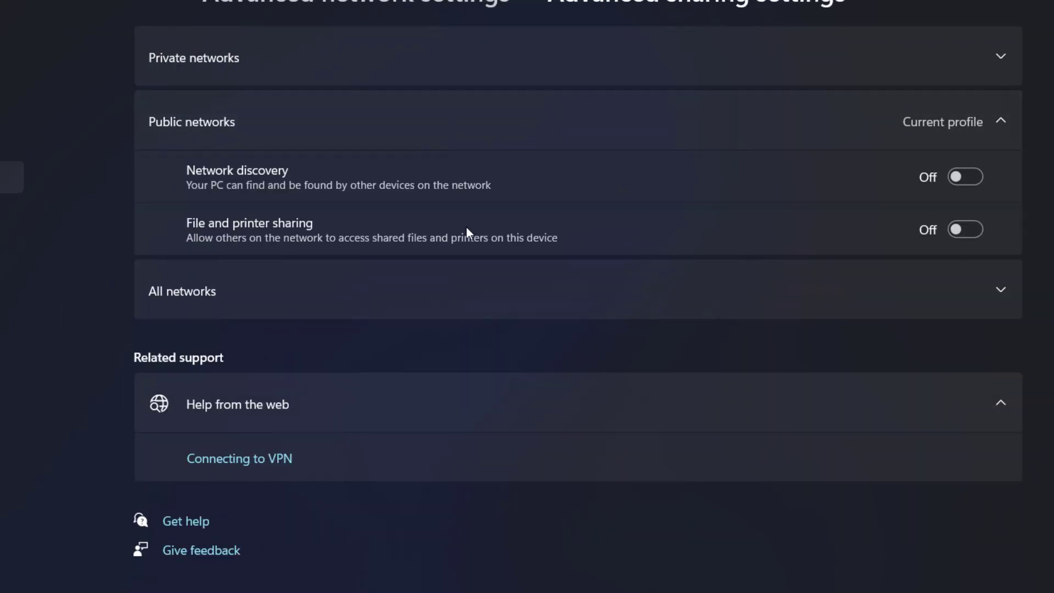
left_click(354, 133)
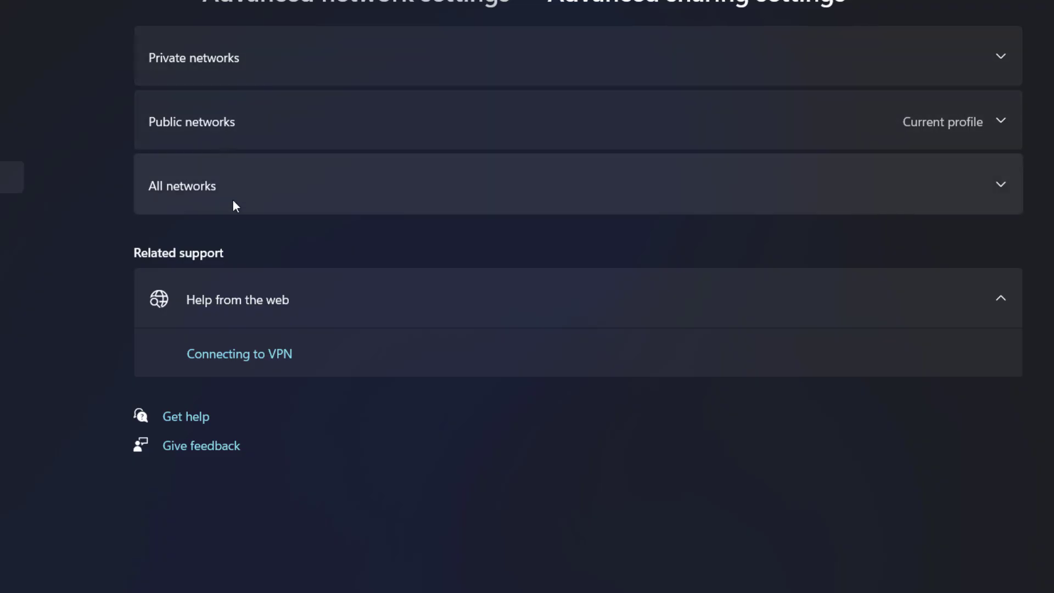
left_click(272, 57)
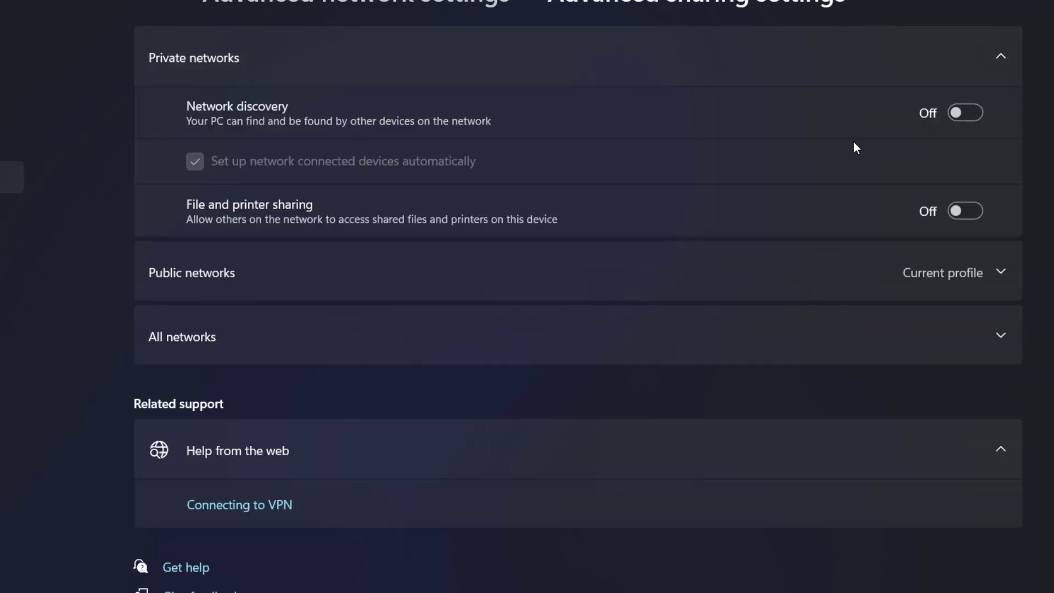
left_click(966, 111)
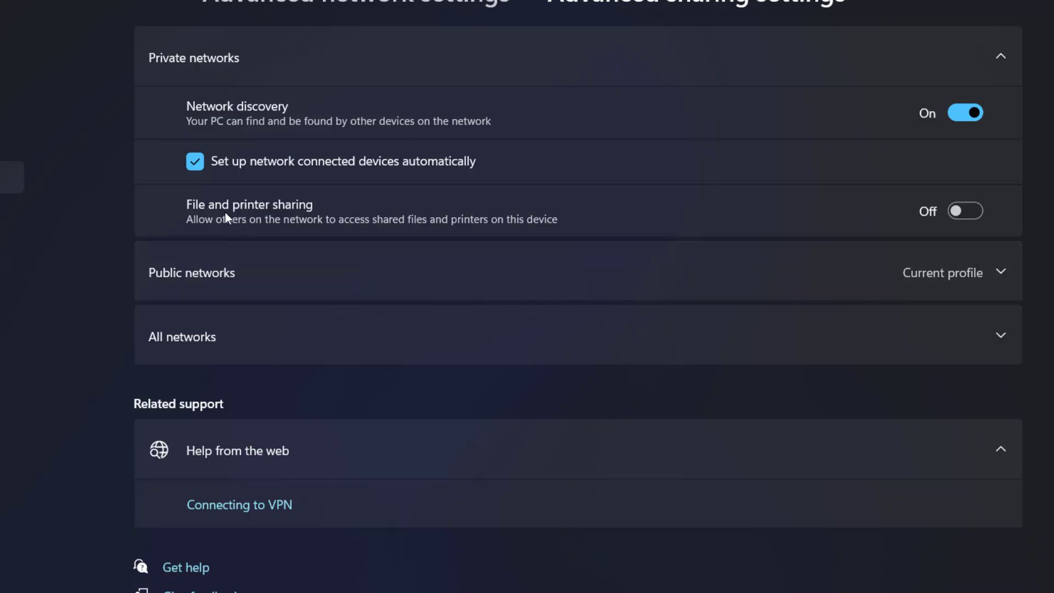
left_click(967, 211)
- Turn on file and printer sharing for Public networks and Public folder sharing under All networks
left_click(270, 281)
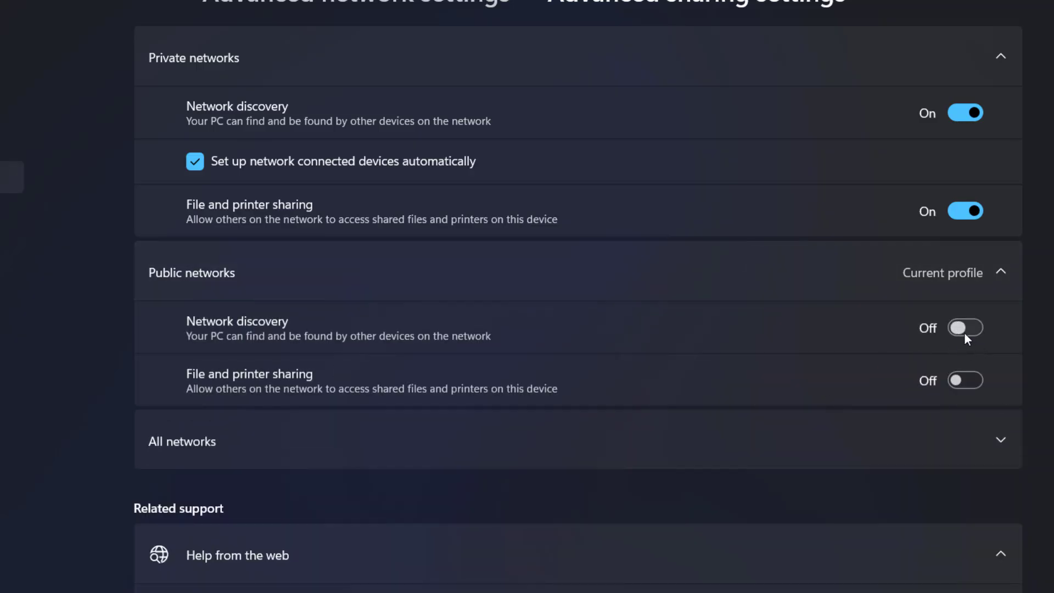
left_click(968, 383)
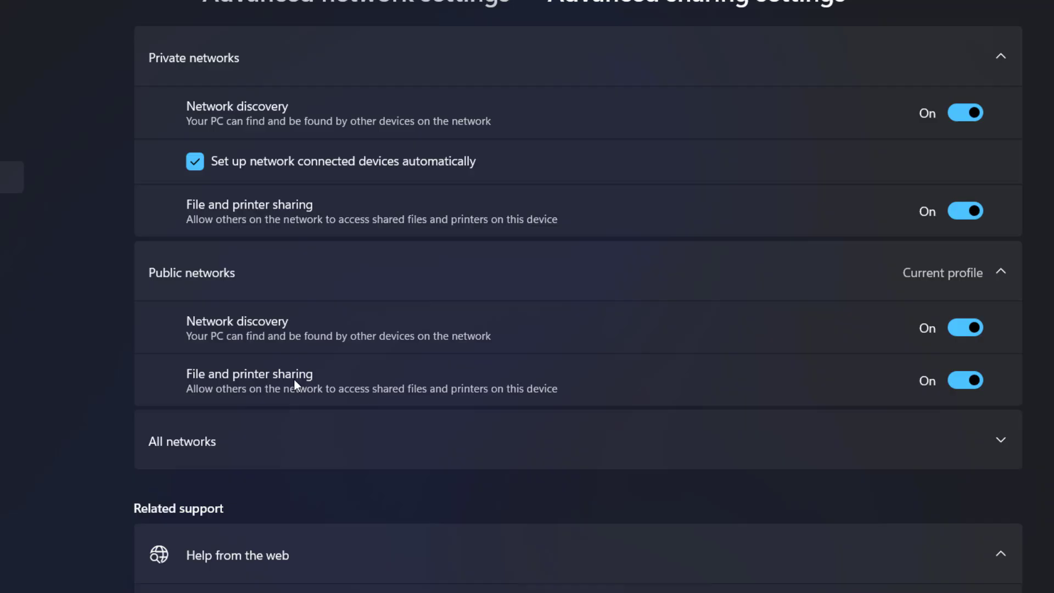
scroll(295, 380, "down", 1)
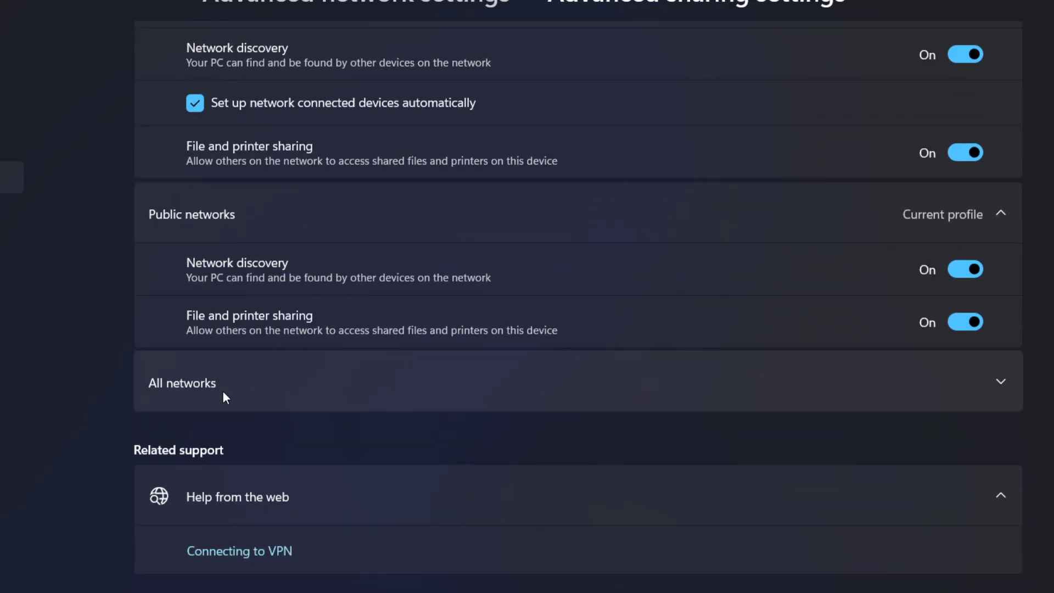
left_click(222, 390)
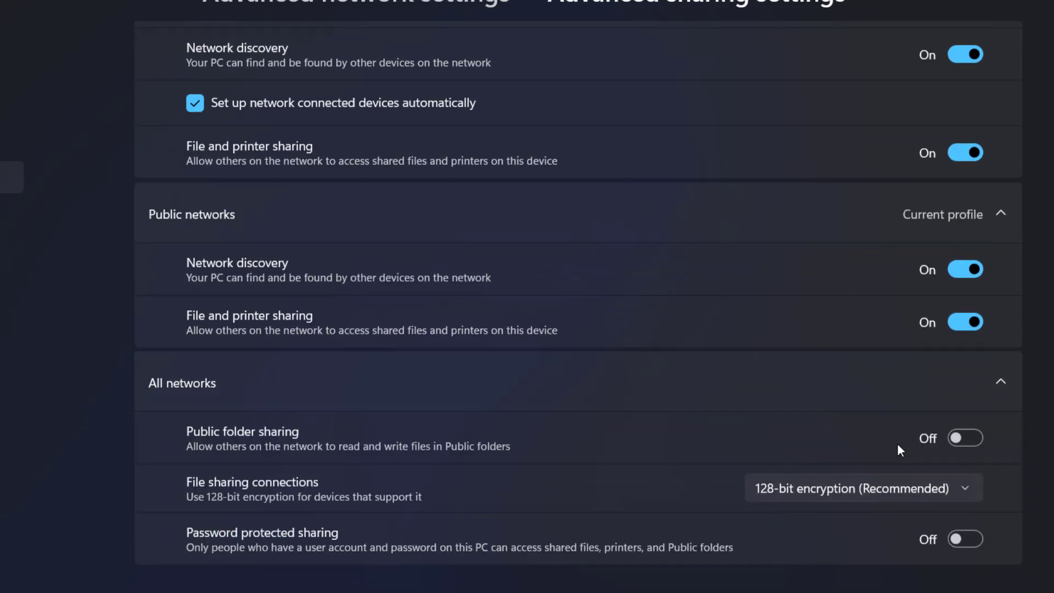
left_click(979, 440)
scroll(723, 165, "up", 1)
scroll(591, 358, "down", 3)
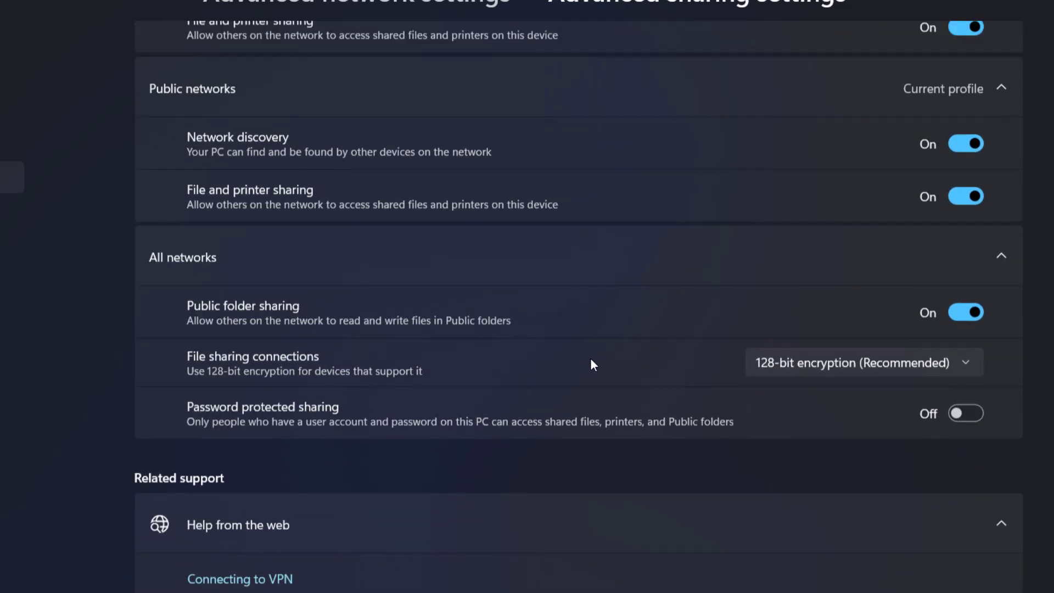
scroll(591, 358, "up", 3)
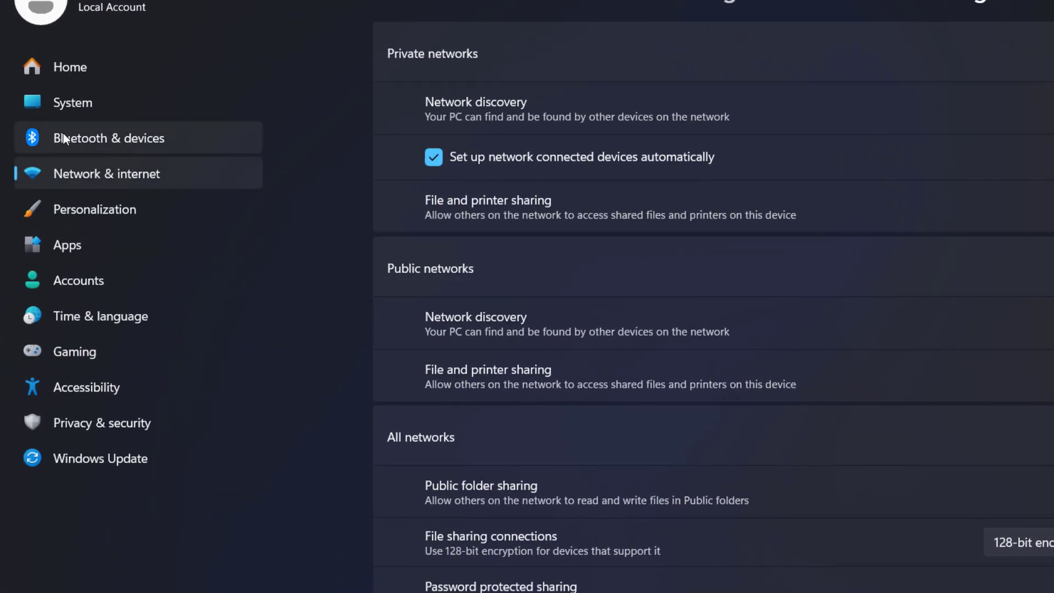
- Go to Bluetooth & devices > Printers & scanners and open the Canon LBP2900 page
left_click(77, 140)
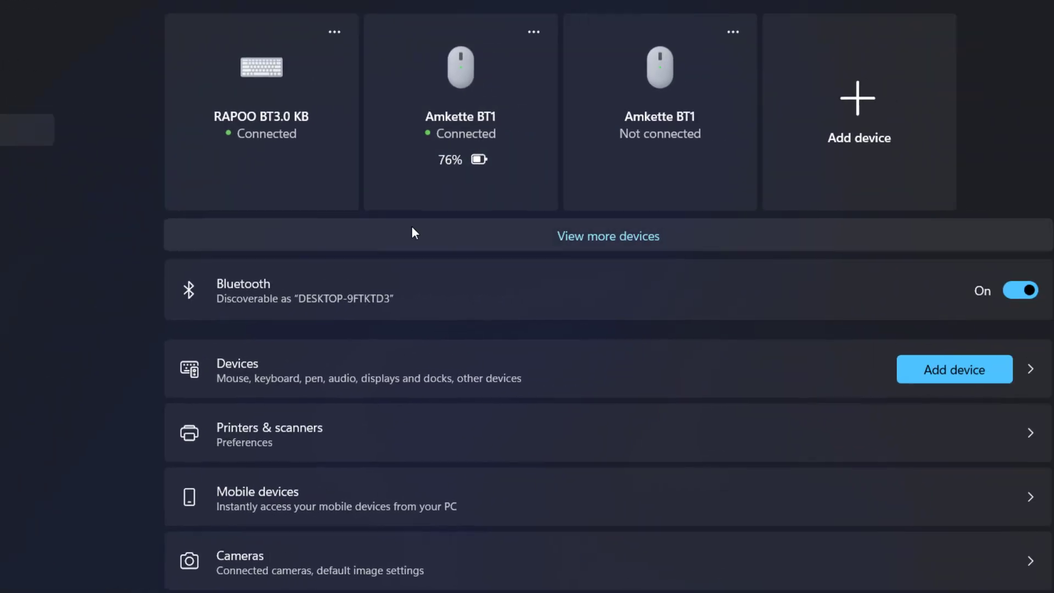
scroll(376, 233, "down", 3)
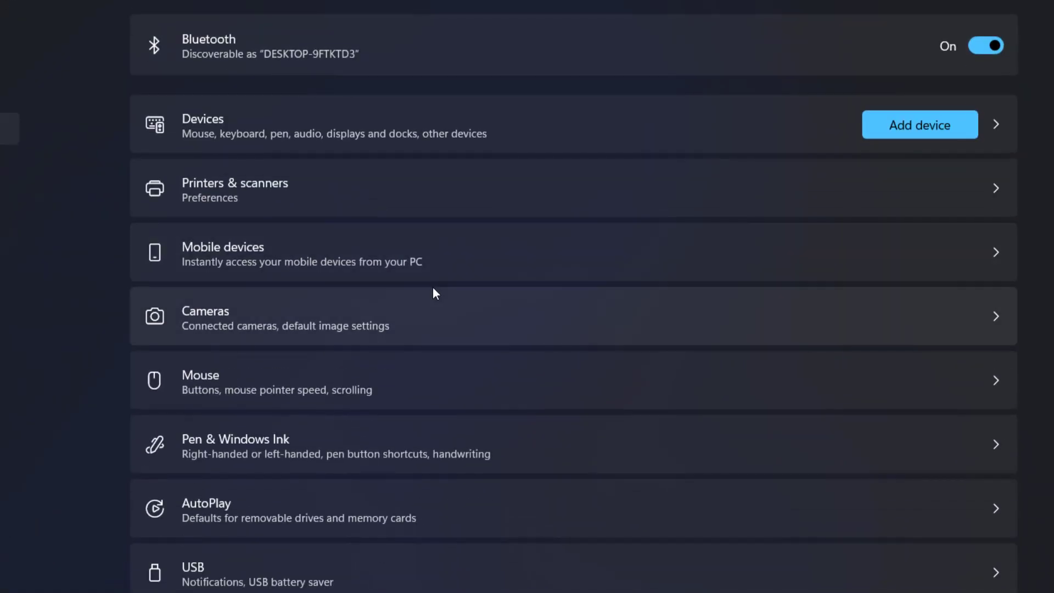
left_click(247, 203)
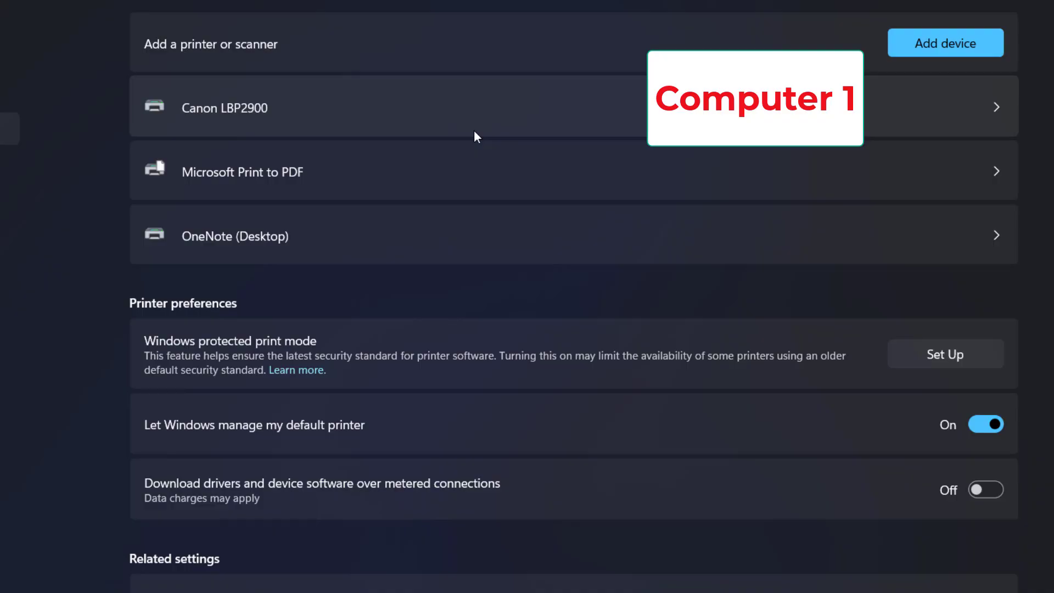
left_click(295, 116)
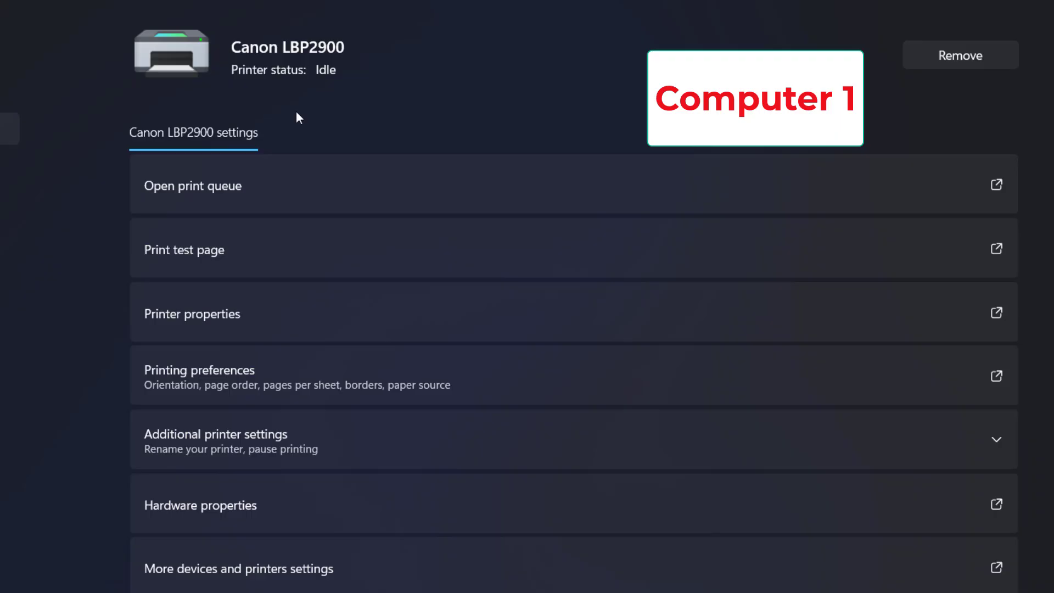
- Share the Canon LBP2900 from its Printer properties Sharing tab, apply it, then show the desktop
left_click(275, 324)
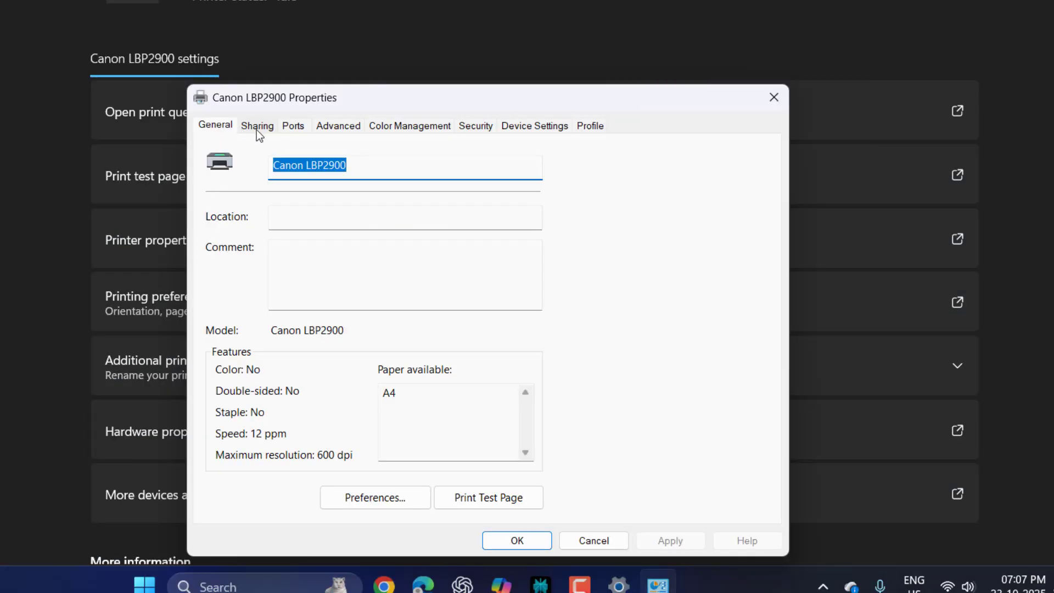
left_click(256, 128)
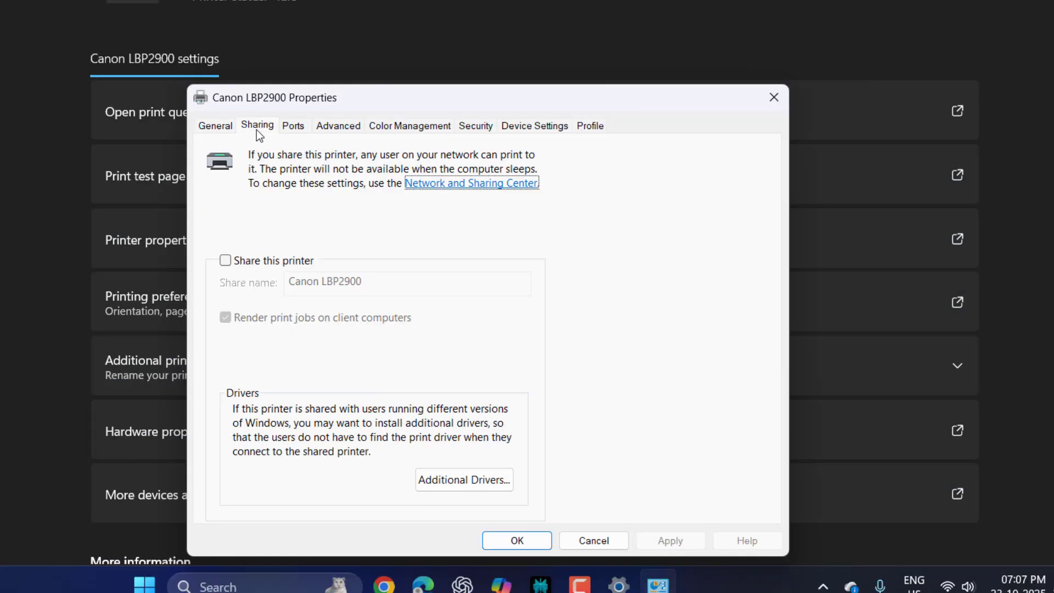
left_click(227, 266)
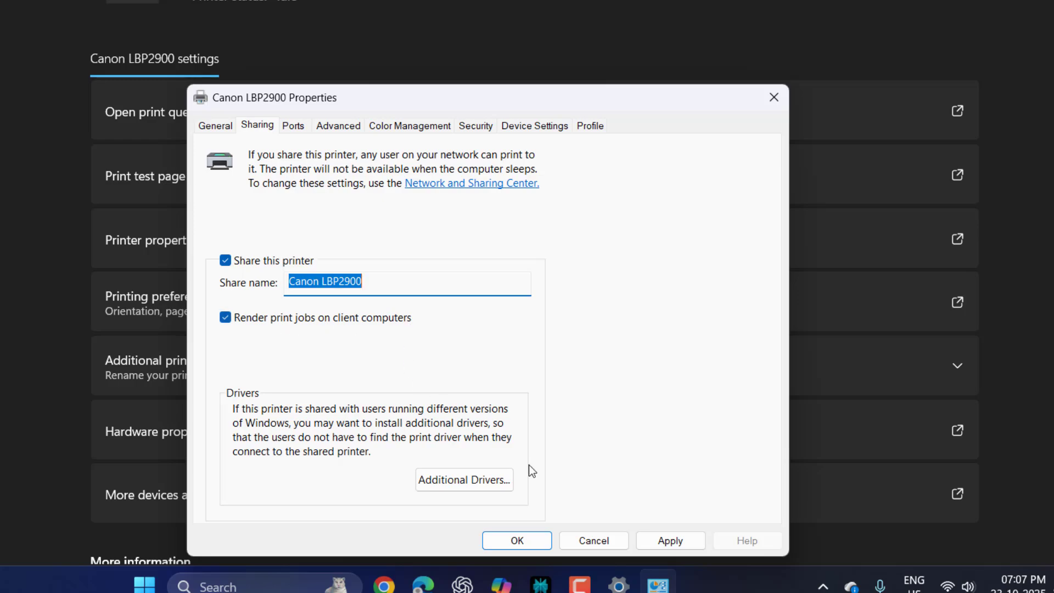
left_click(645, 542)
left_click(533, 536)
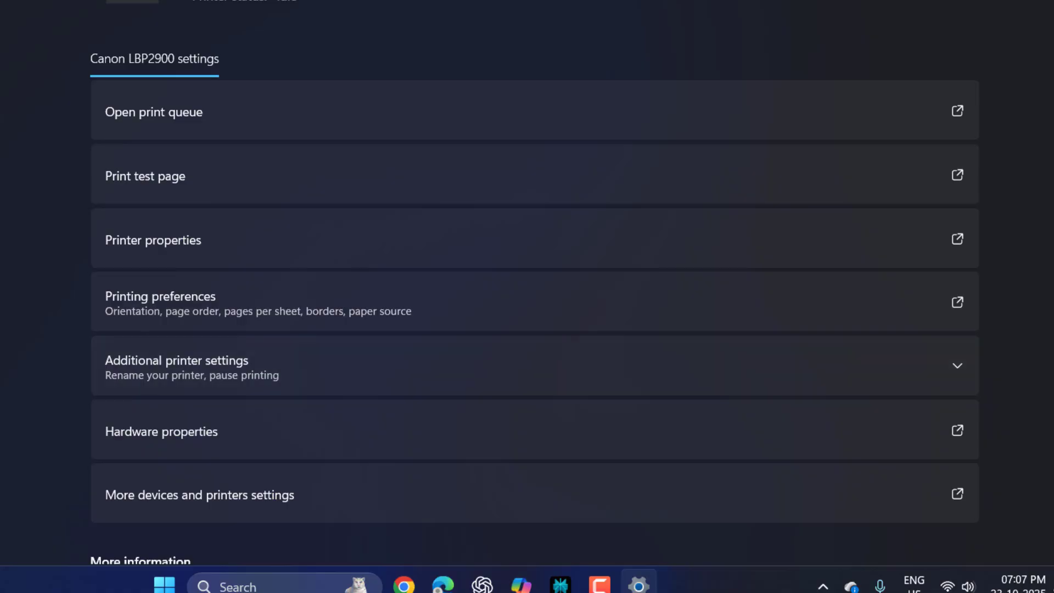
key("super+d")
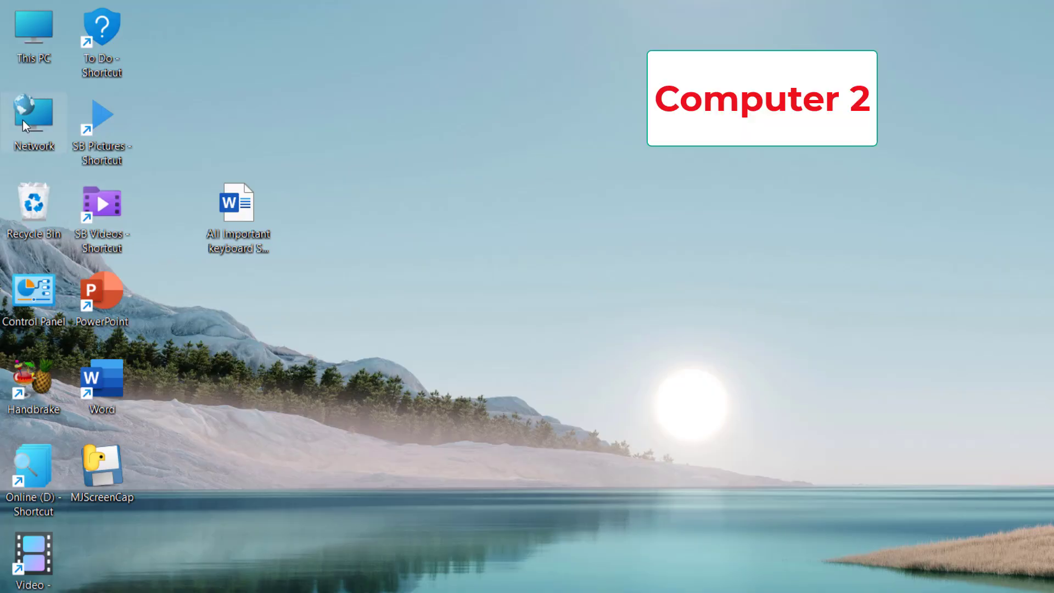
- Browse the Network folder for devices, use its list context menu, then close it
double_click(22, 120)
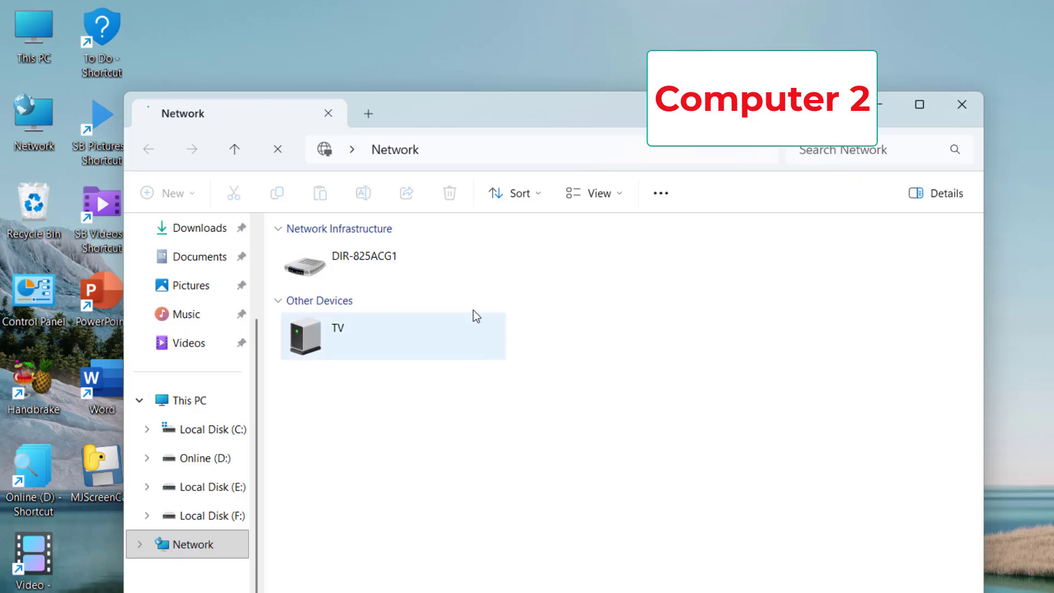
right_click(421, 390)
left_click(348, 434)
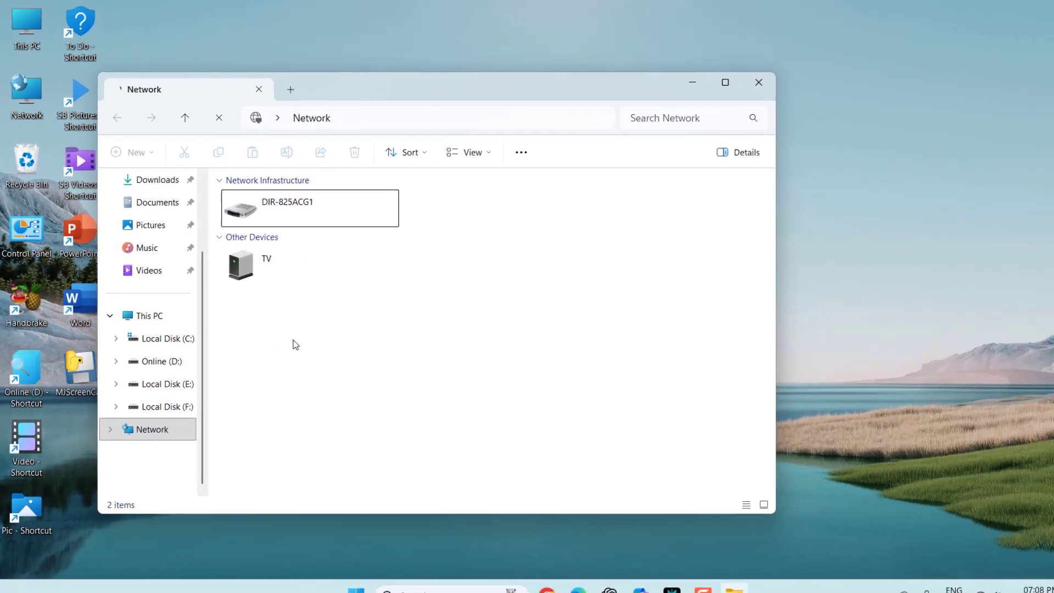
left_click(759, 82)
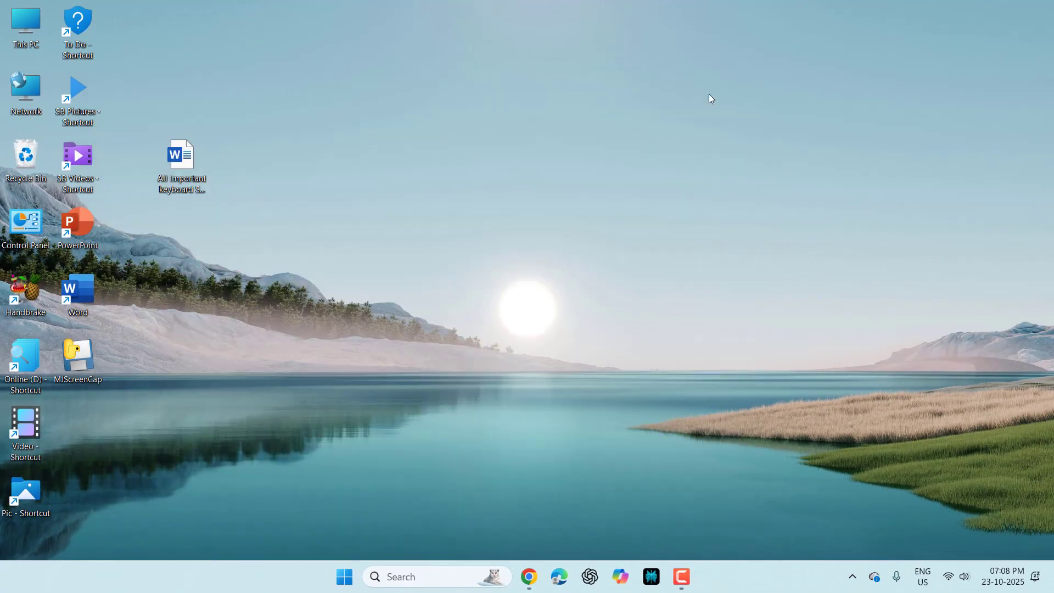
- Dismiss the Start power options and open Network on the second PC, showing DIR-825ACG1 and TV
left_click(359, 577)
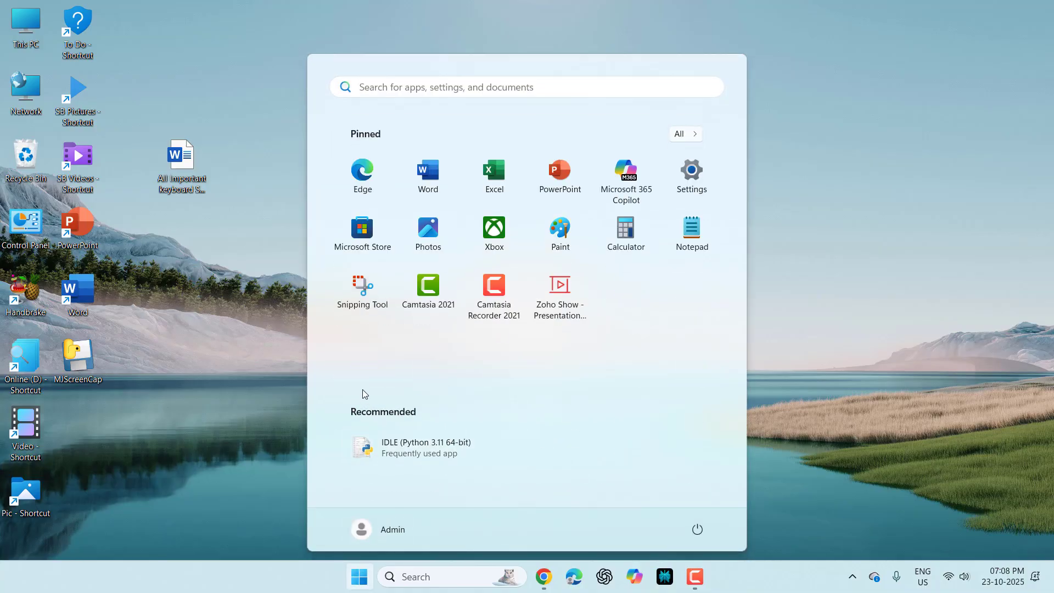
left_click(699, 528)
left_click(832, 351)
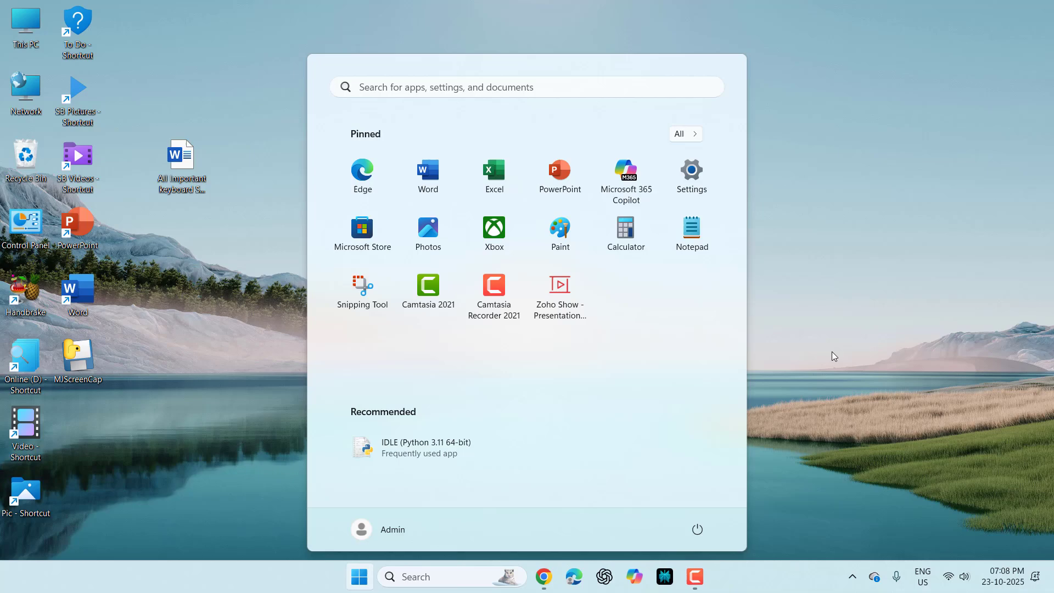
left_click(832, 352)
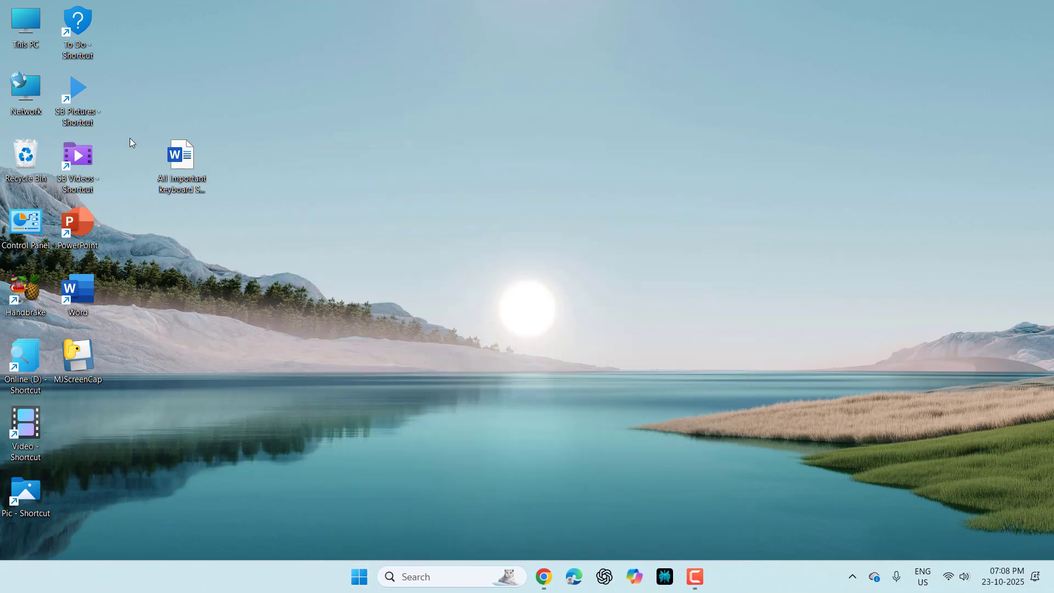
double_click(13, 113)
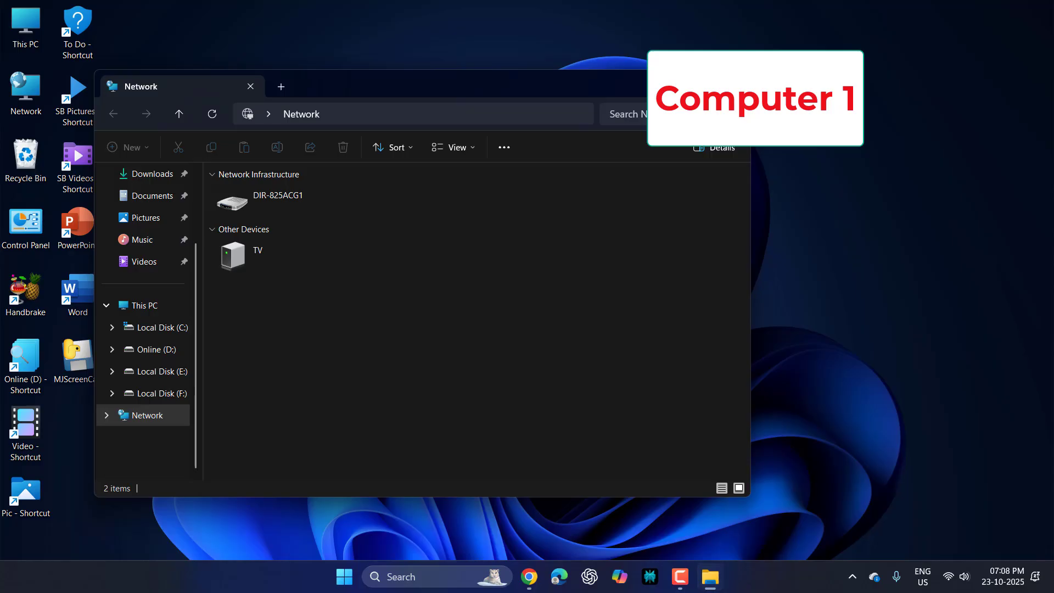
- Close the Network window and launch the Services console from a Start search
key("alt+F4")
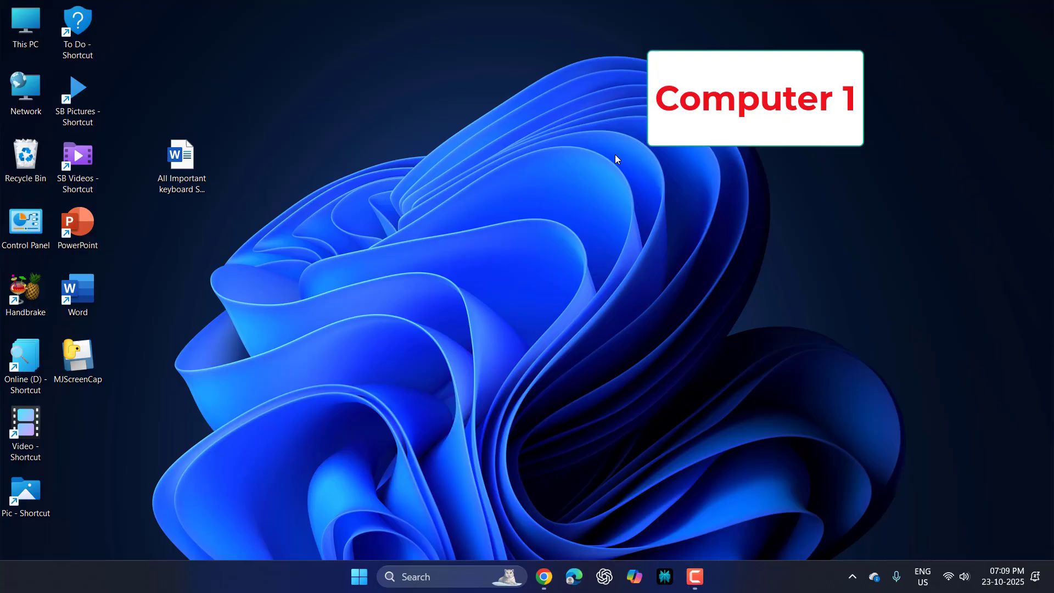
key("super")
type("seriv")
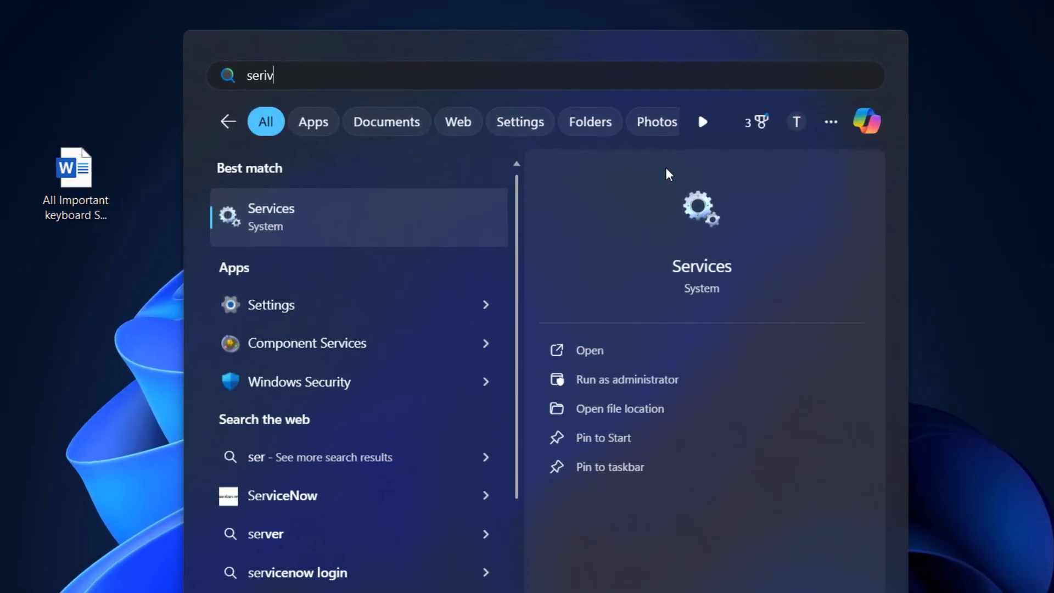
key("BackSpace")
key("BackSpace")
type("vies")
left_click(334, 217)
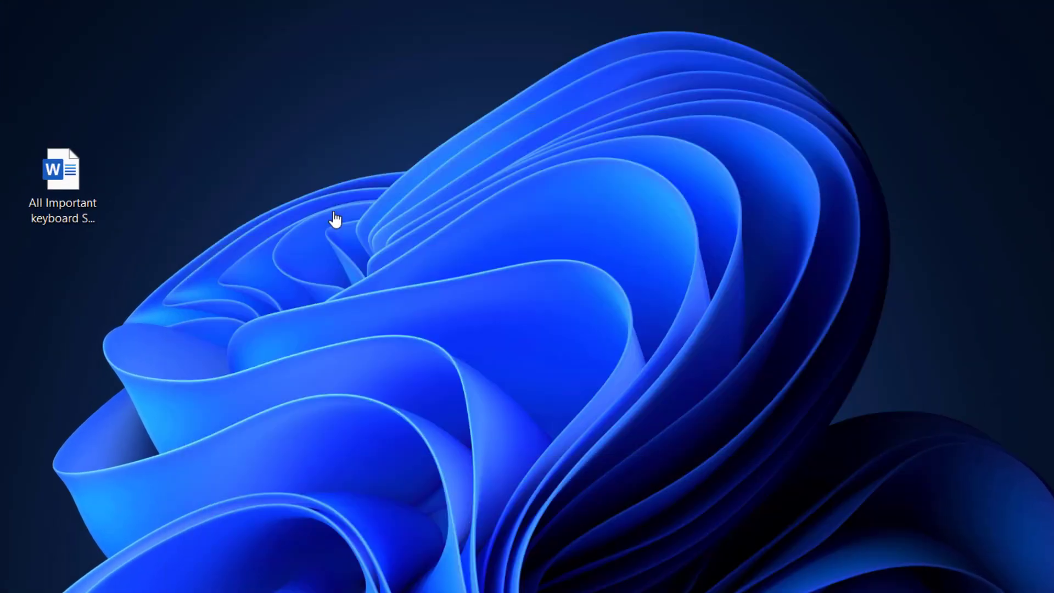
- Set Function Discovery Provider Host's startup type to Automatic
left_click(313, 372)
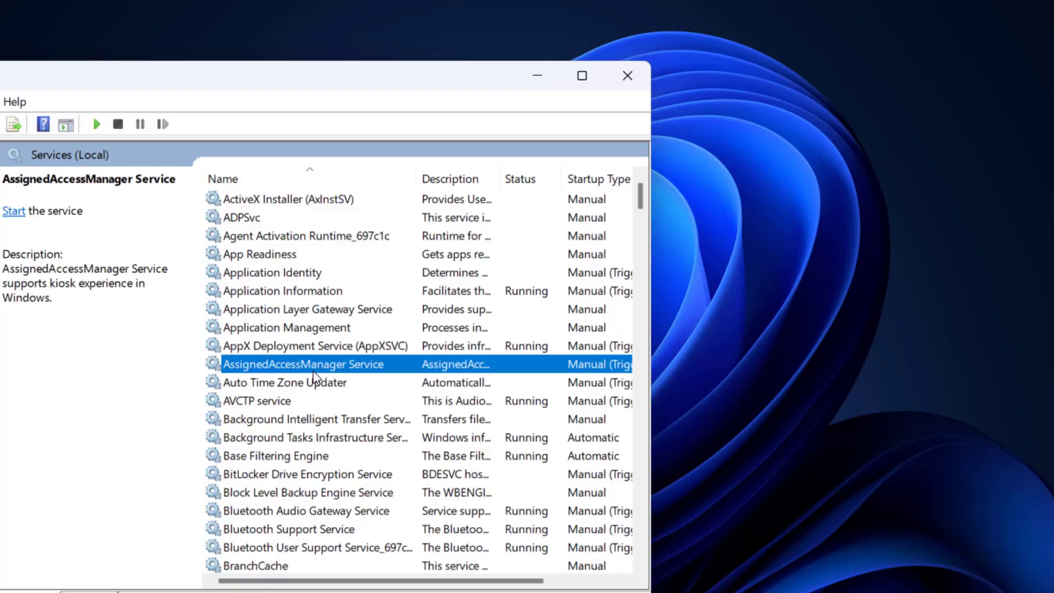
type("fu")
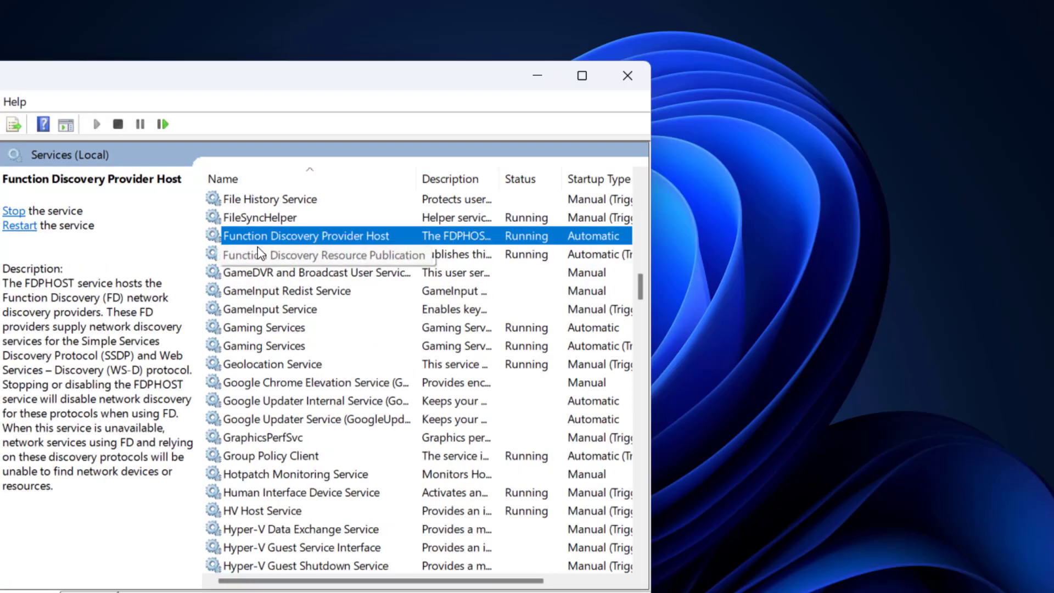
double_click(355, 239)
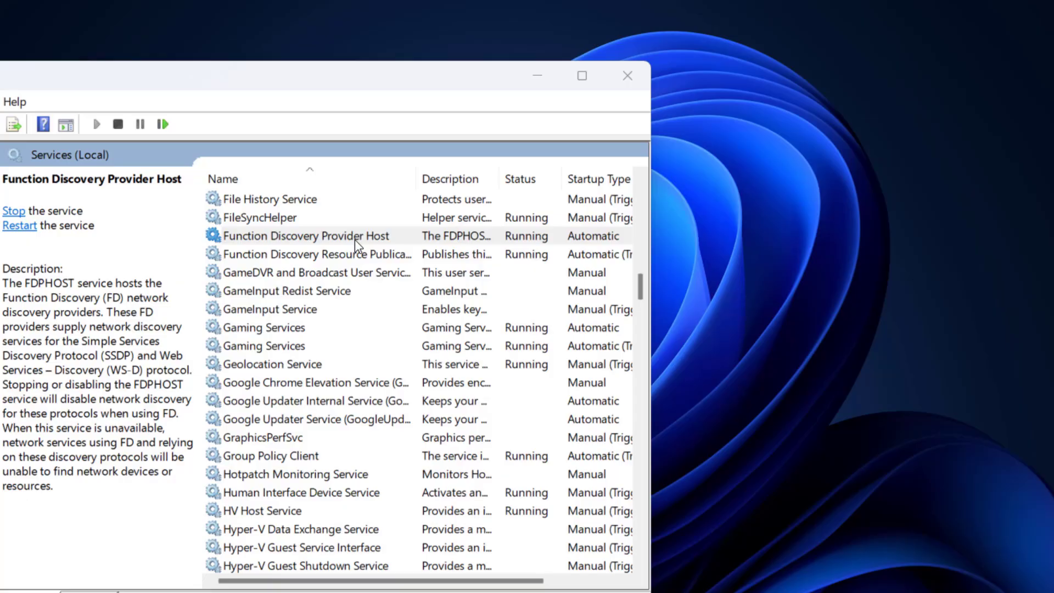
left_click(268, 342)
left_click(238, 368)
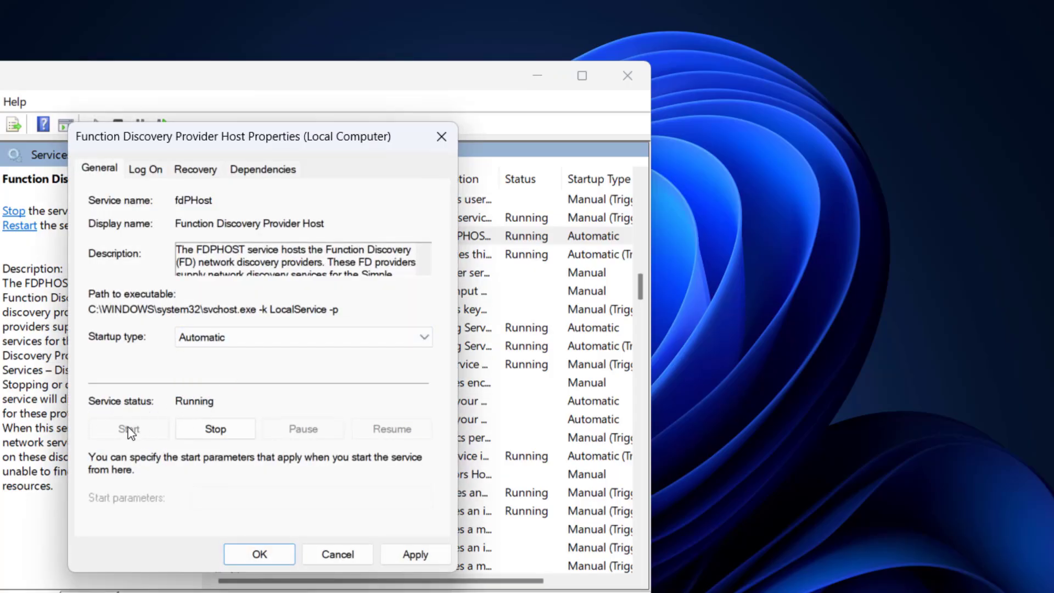
left_click(422, 555)
left_click(249, 557)
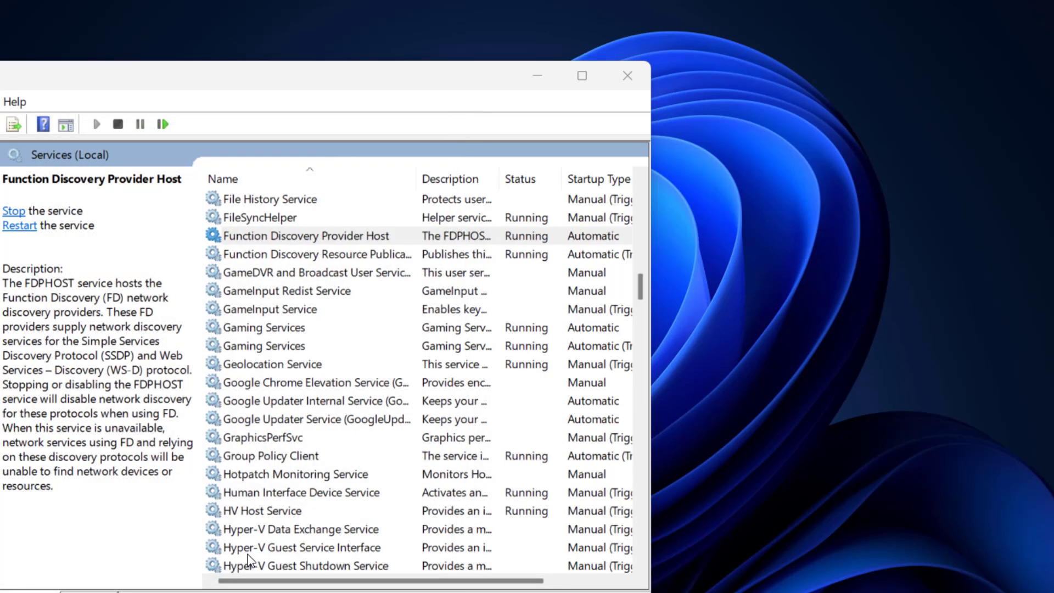
- Set Function Discovery Resource Publication's startup type to Automatic
left_click(347, 258)
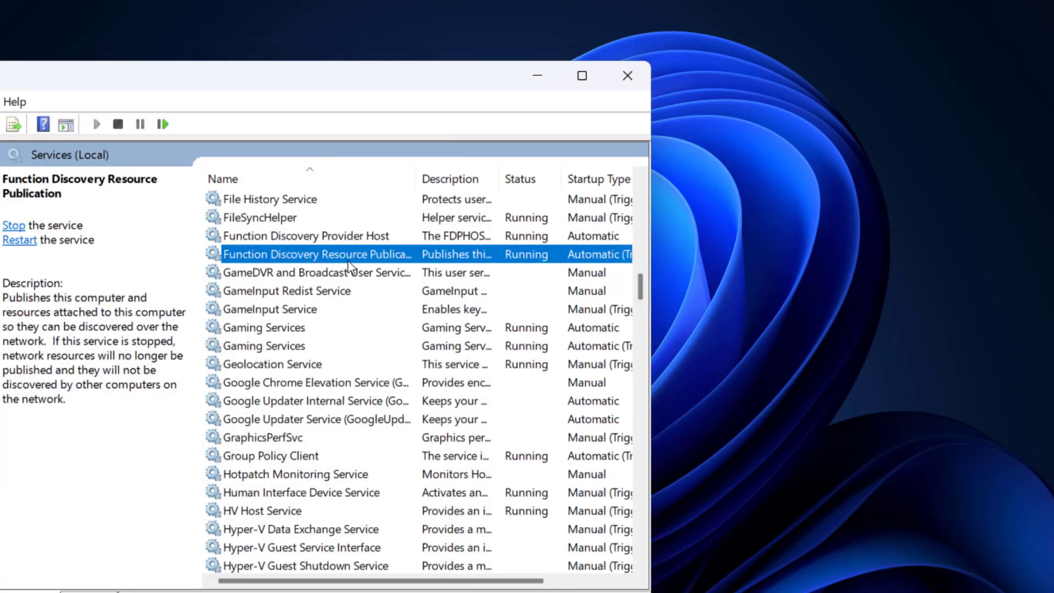
double_click(340, 254)
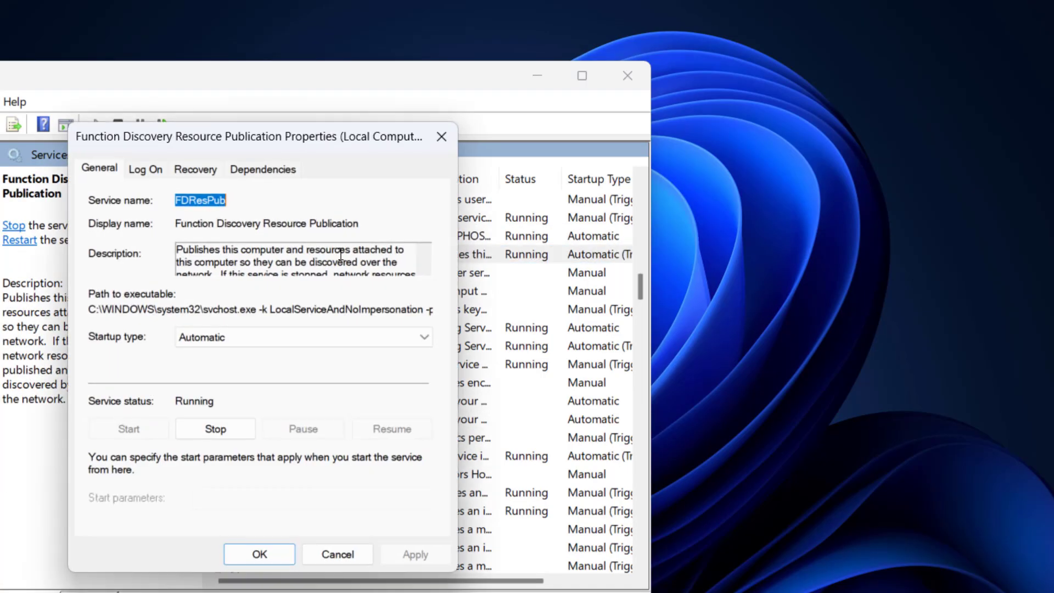
left_click(239, 340)
left_click(231, 367)
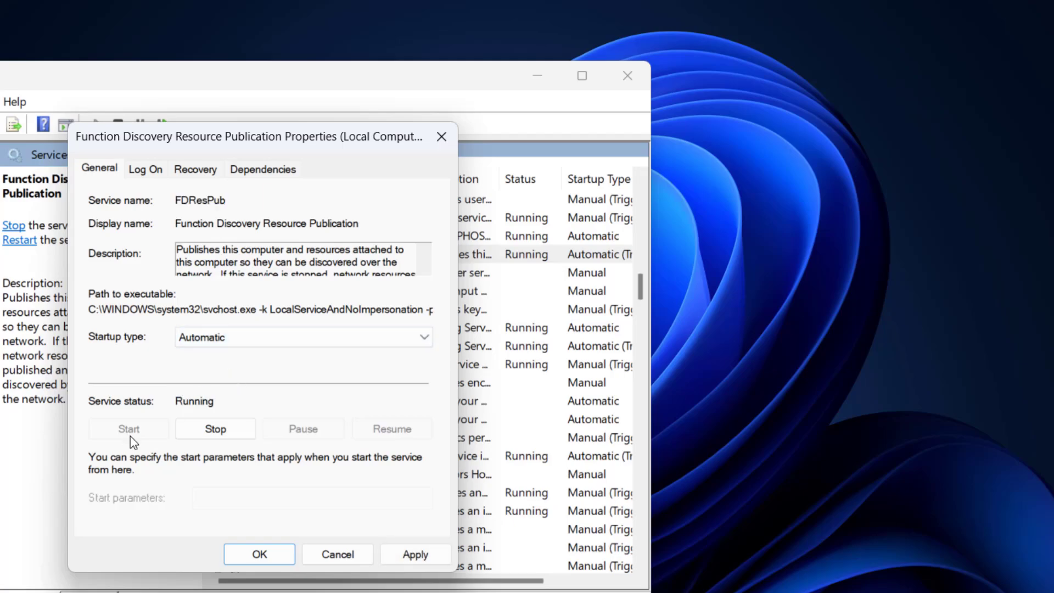
left_click(414, 555)
left_click(277, 559)
- Keep Print Spooler's startup type at Automatic and apply its settings
left_click(358, 423)
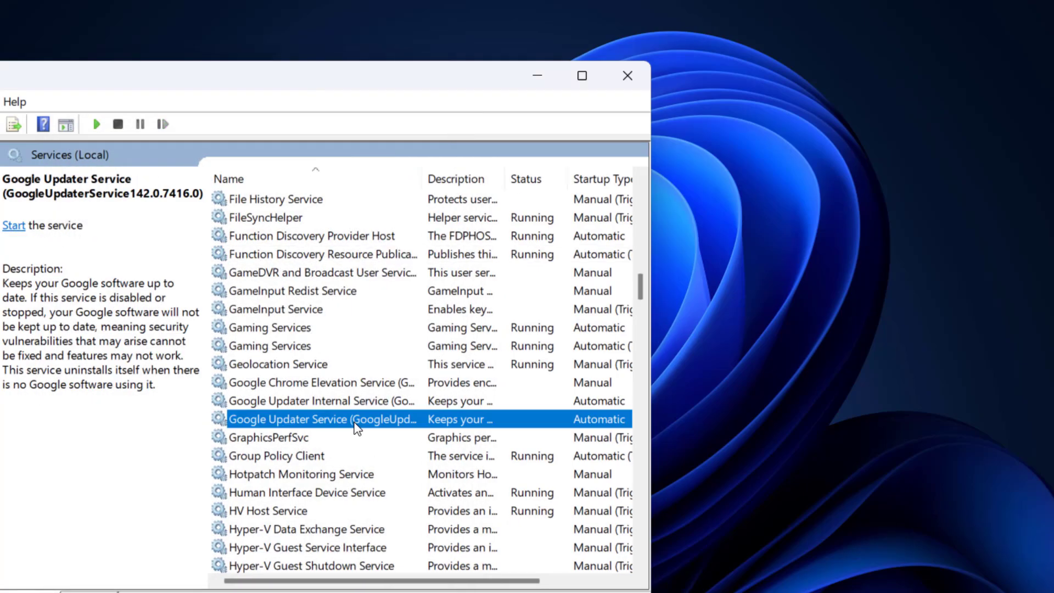
type("print")
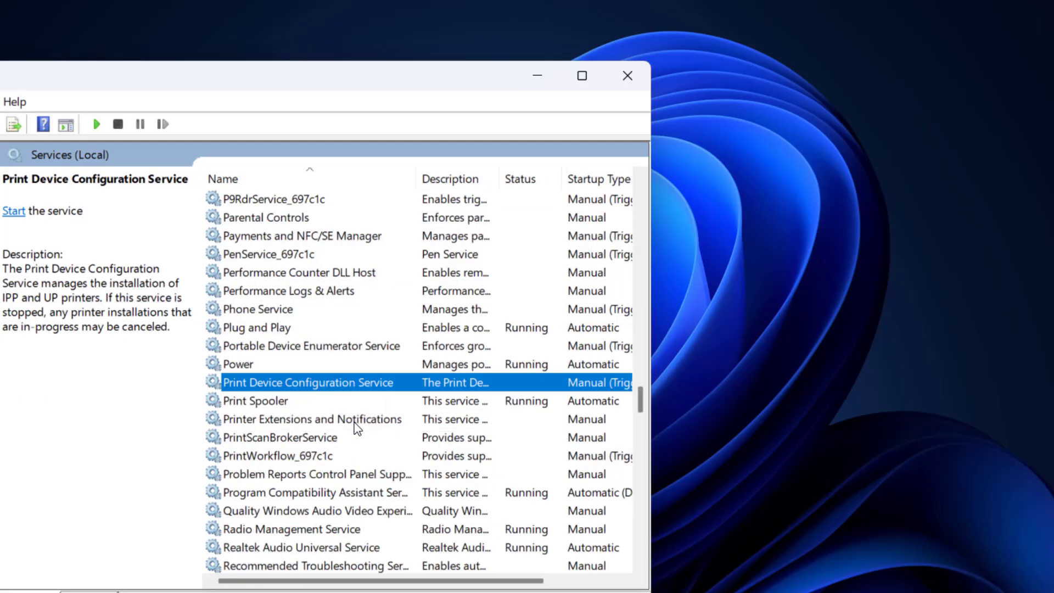
left_click(284, 406)
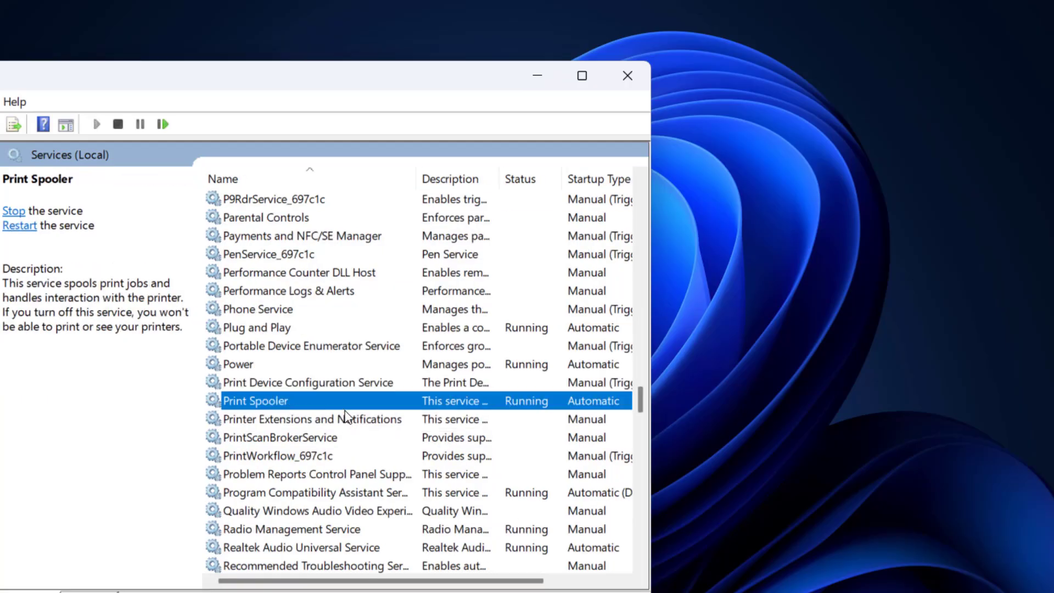
double_click(273, 407)
left_click(229, 337)
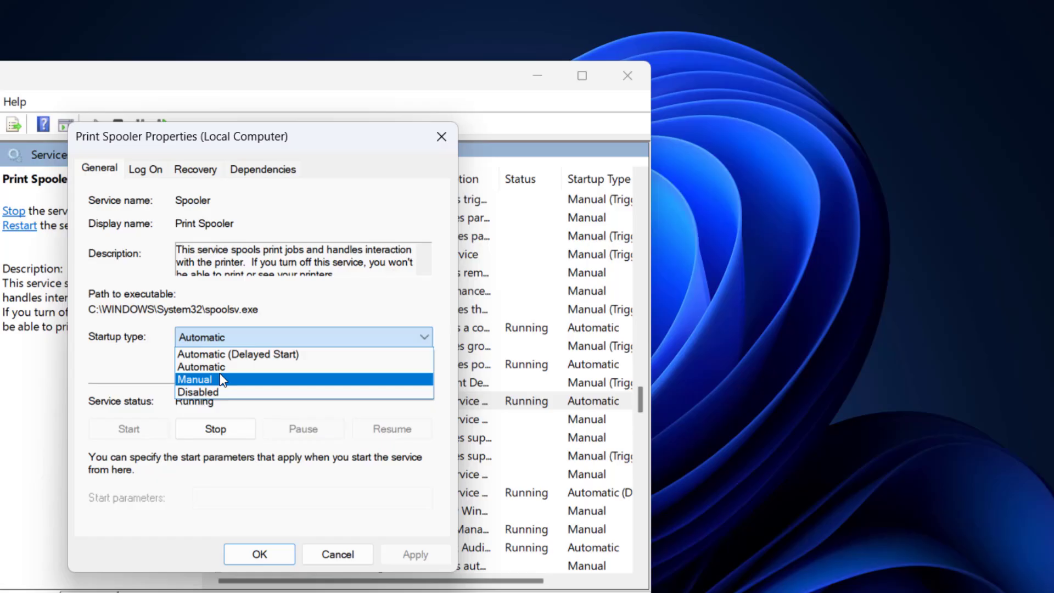
left_click(219, 367)
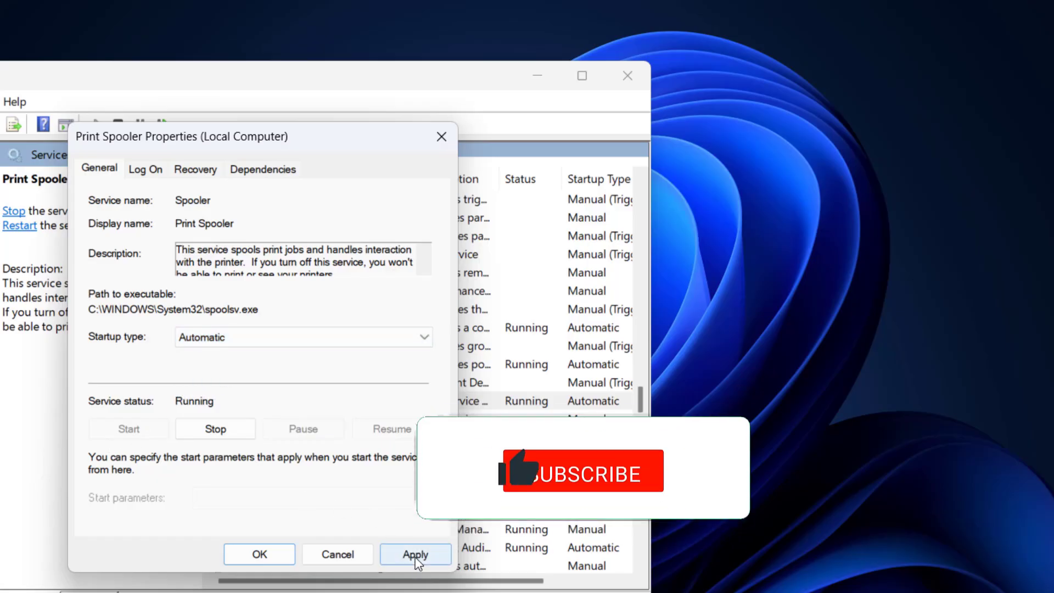
left_click(416, 555)
left_click(271, 558)
- Set Printer Extensions and Notifications to Automatic, start it, and close Services
left_click(265, 422)
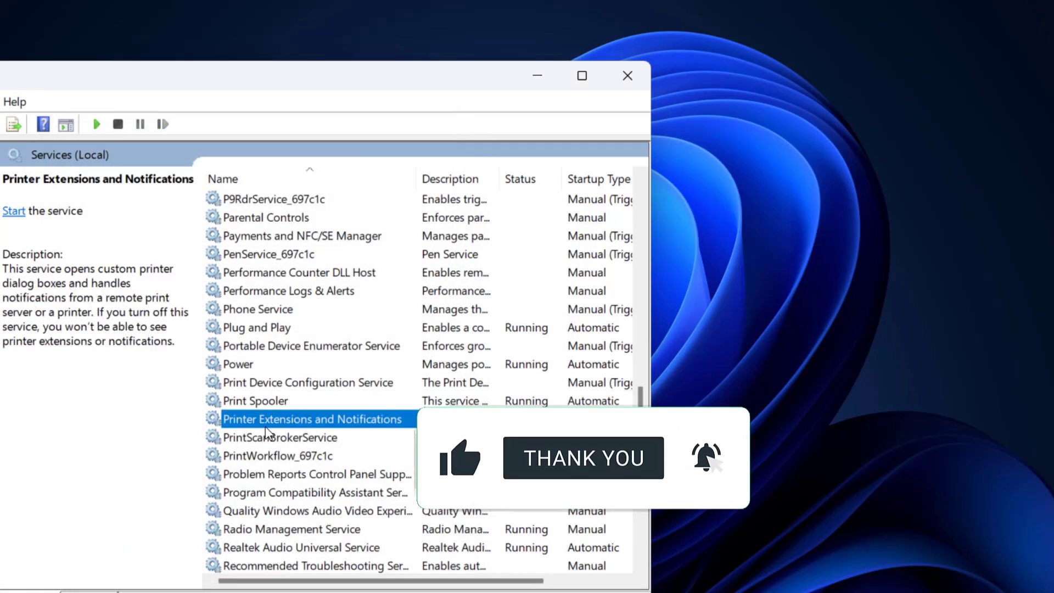
double_click(350, 422)
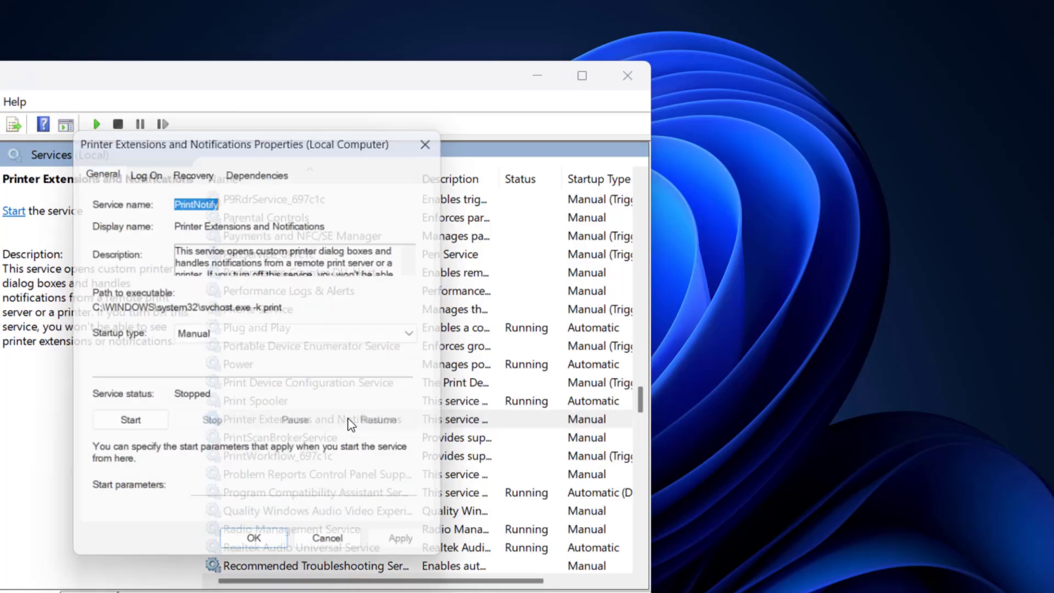
left_click(253, 337)
left_click(244, 369)
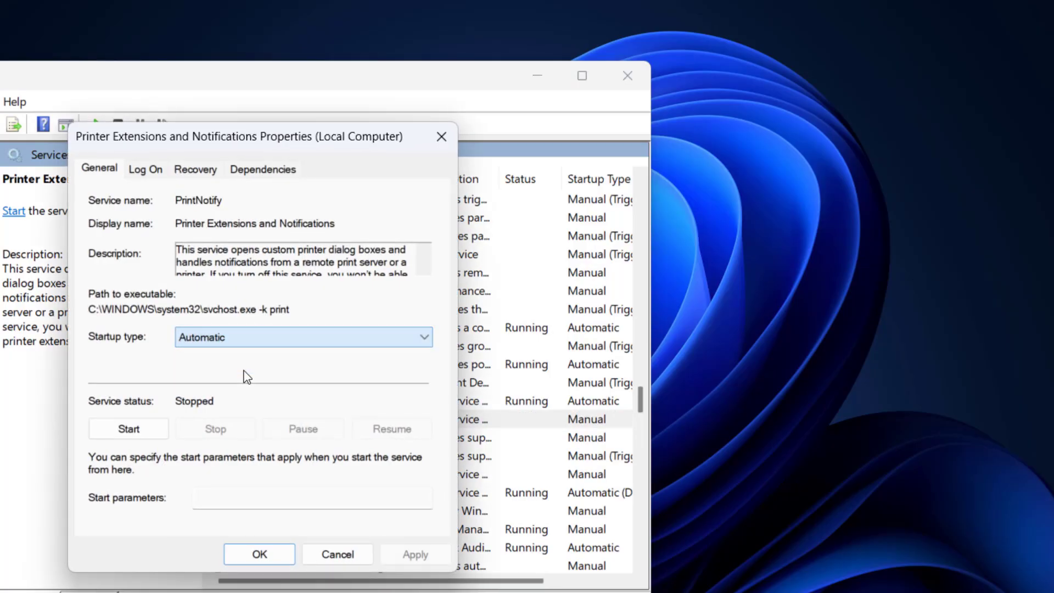
left_click(133, 432)
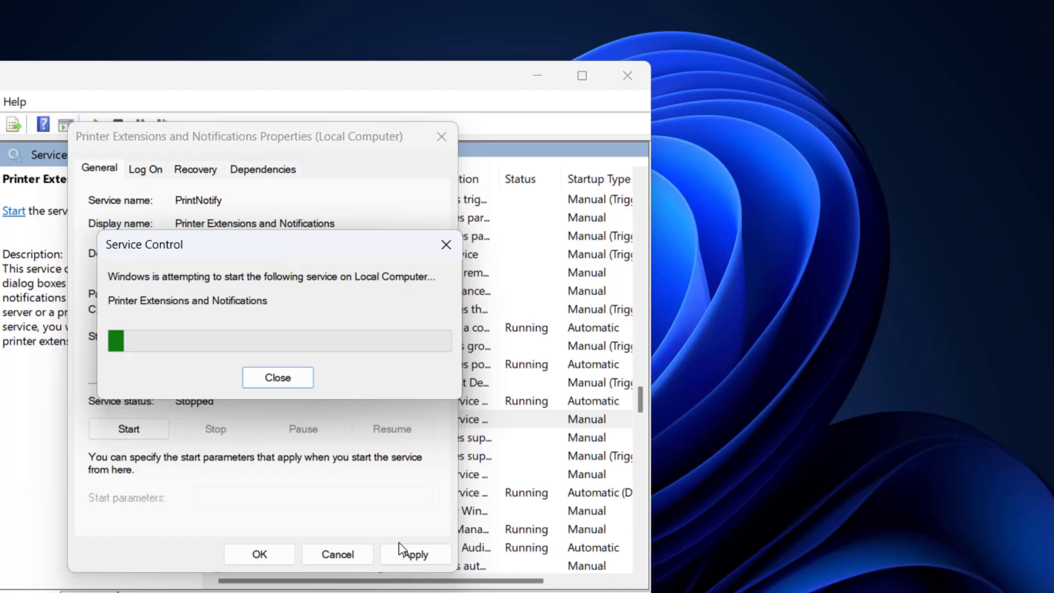
left_click(404, 549)
left_click(269, 562)
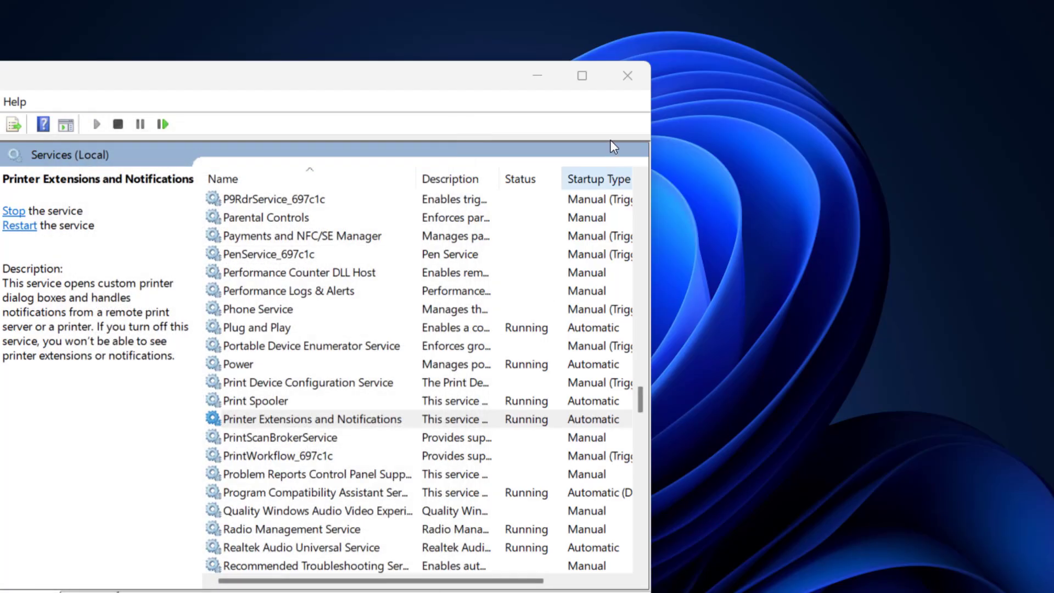
left_click(628, 76)
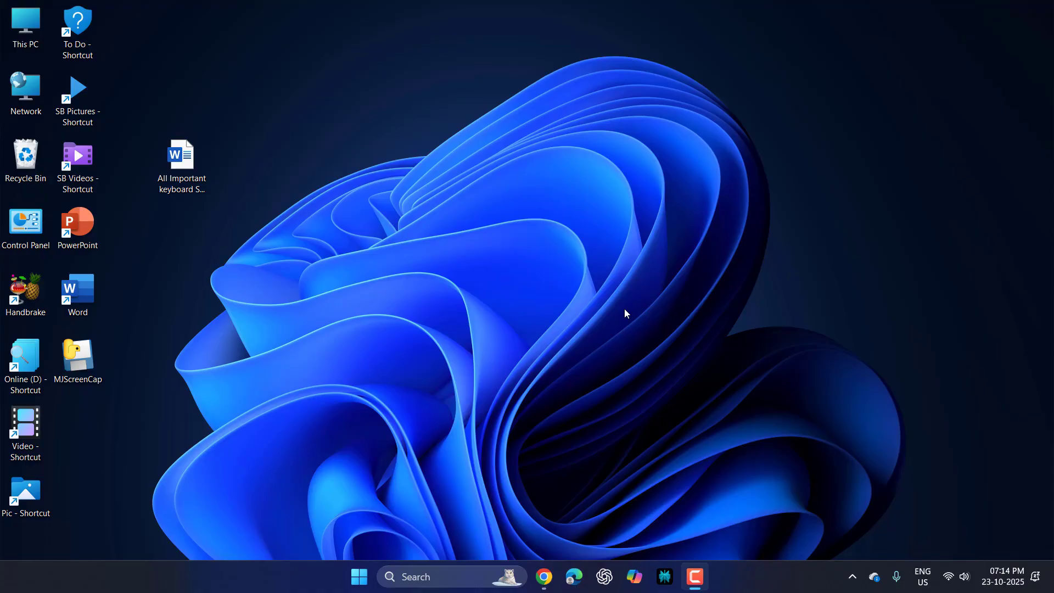
- In Windows Security's Virus & threat protection settings, switch off Real-time protection and Automatic sample submission
key("super")
type("windows")
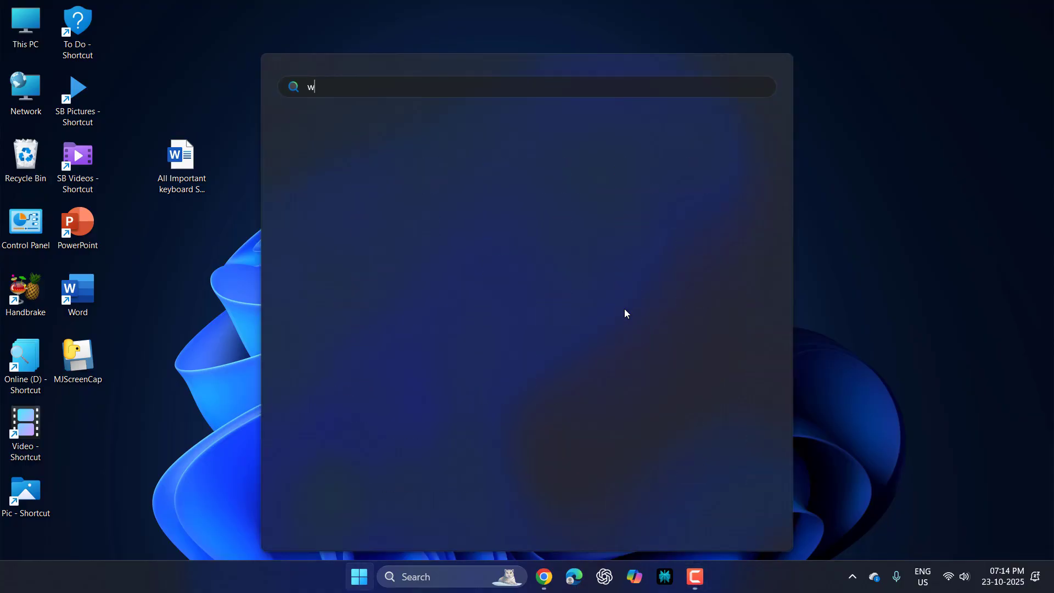
left_click(458, 179)
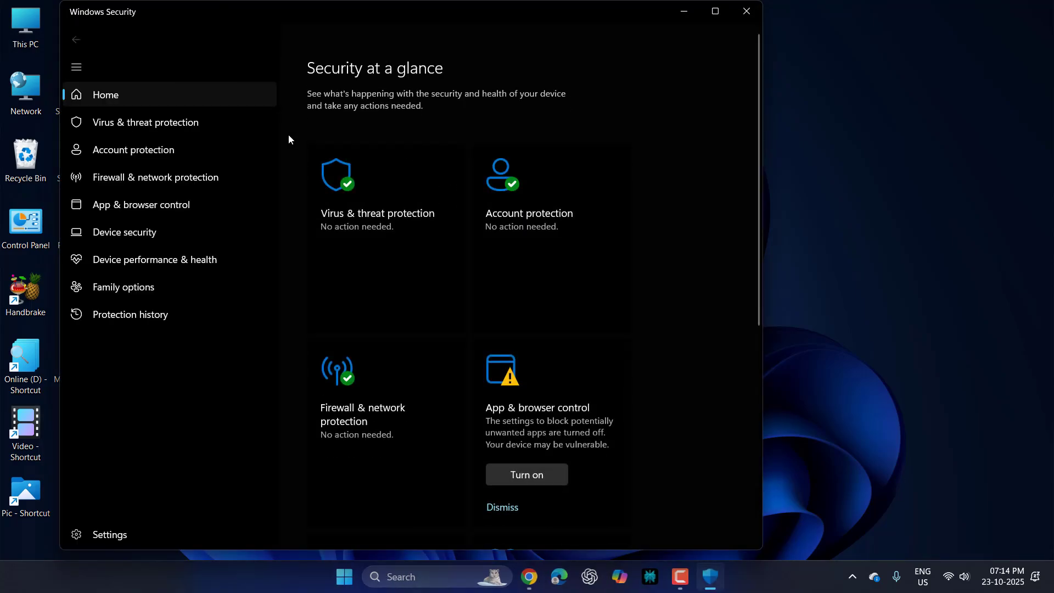
left_click(138, 153)
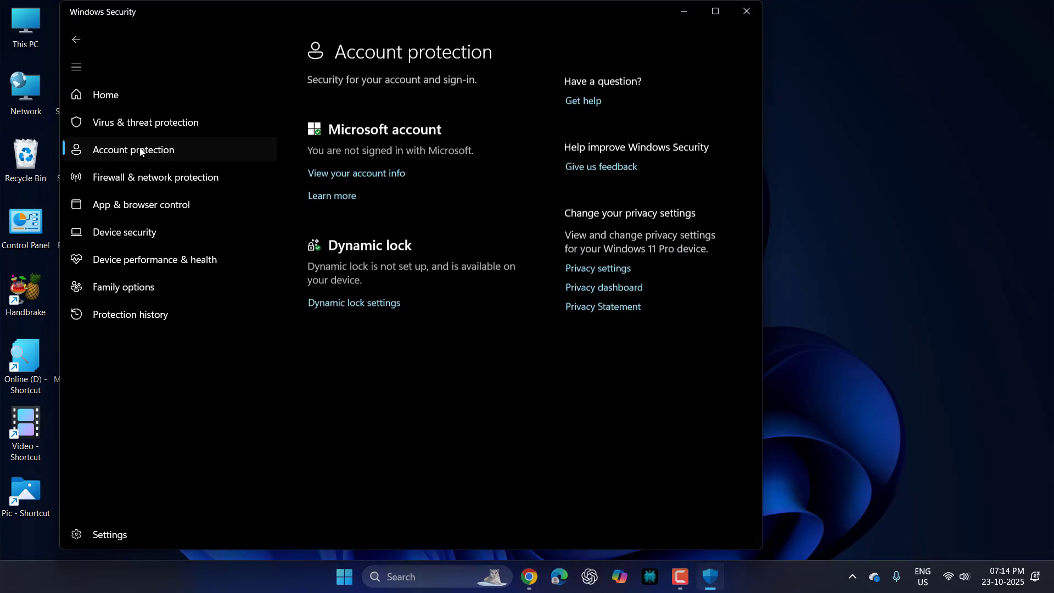
left_click(145, 127)
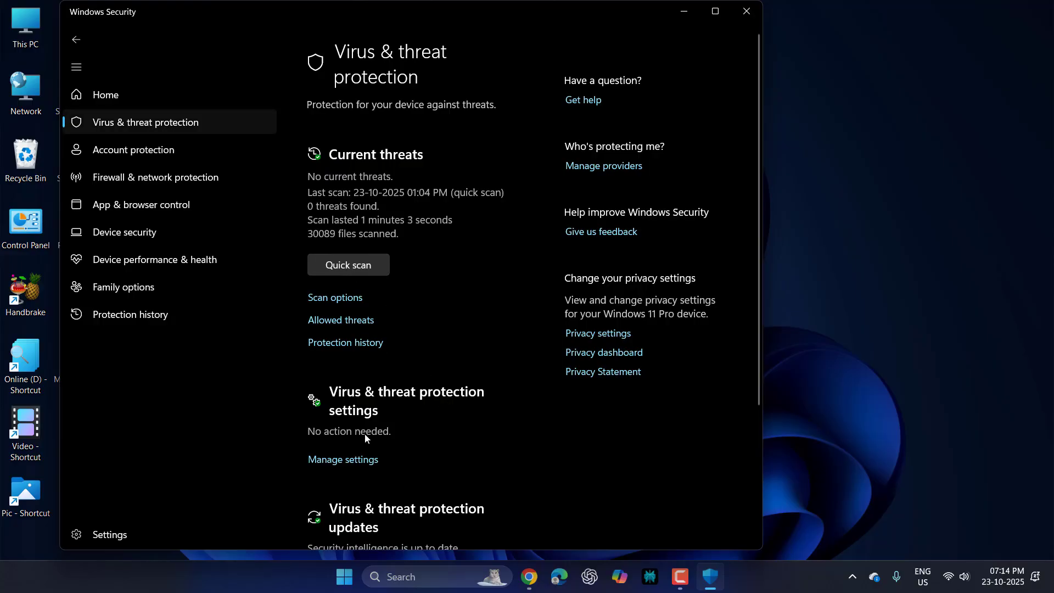
left_click(357, 461)
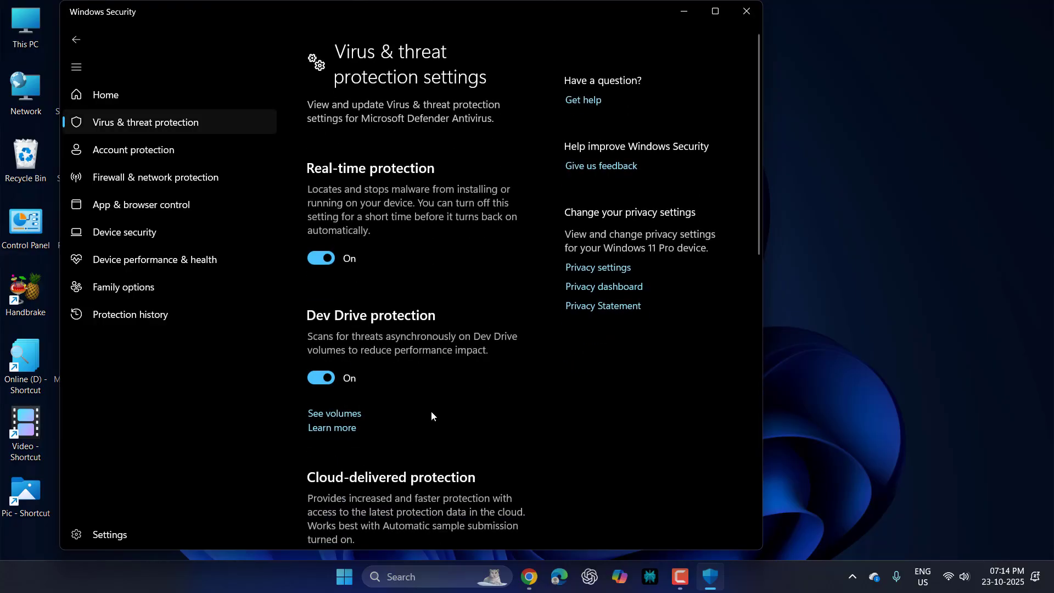
left_click(326, 267)
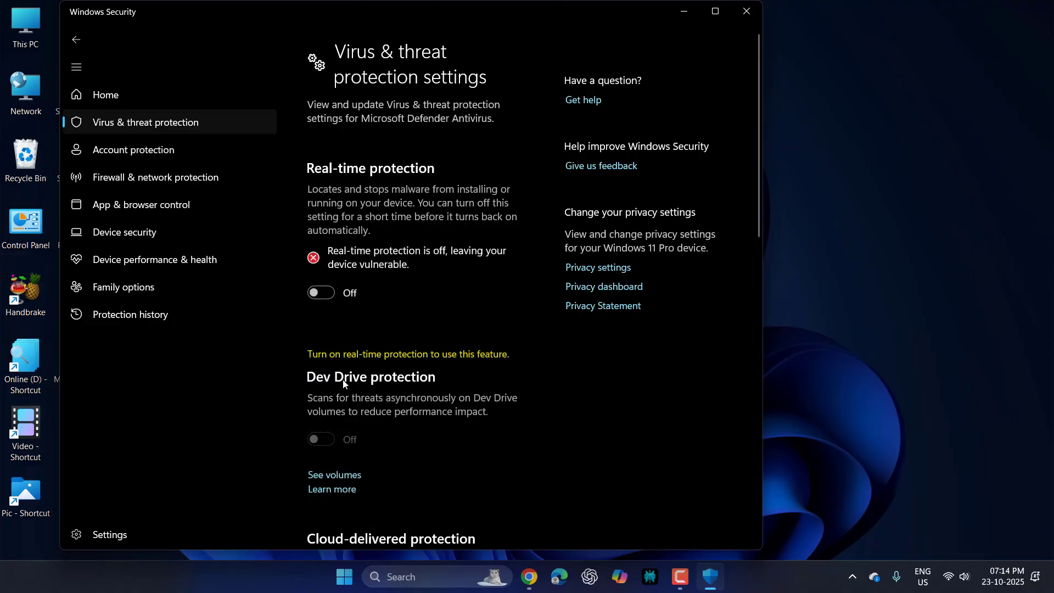
scroll(281, 340, "down", 4)
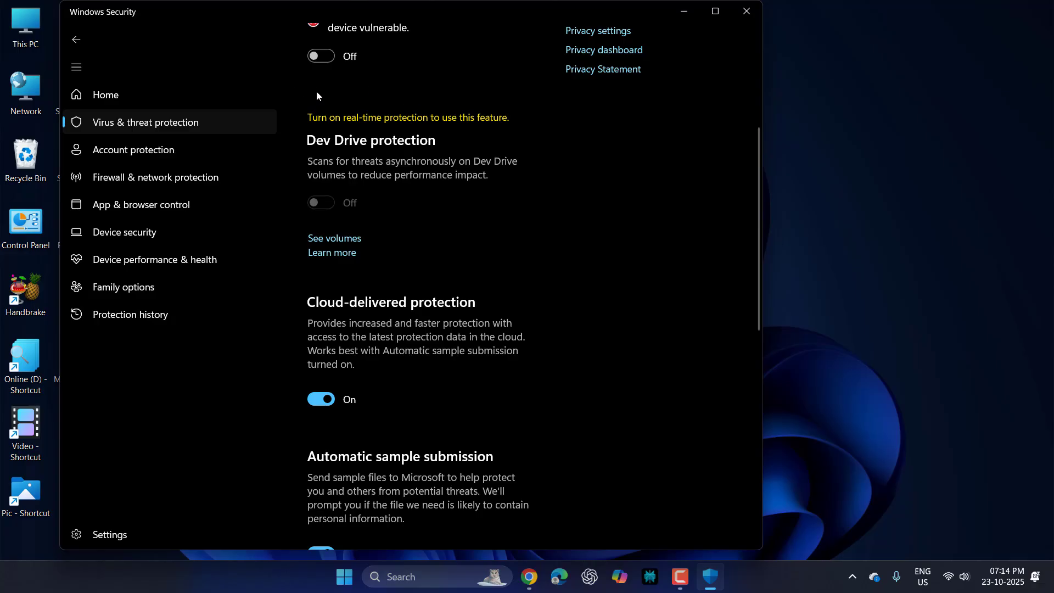
scroll(372, 314, "down", 4)
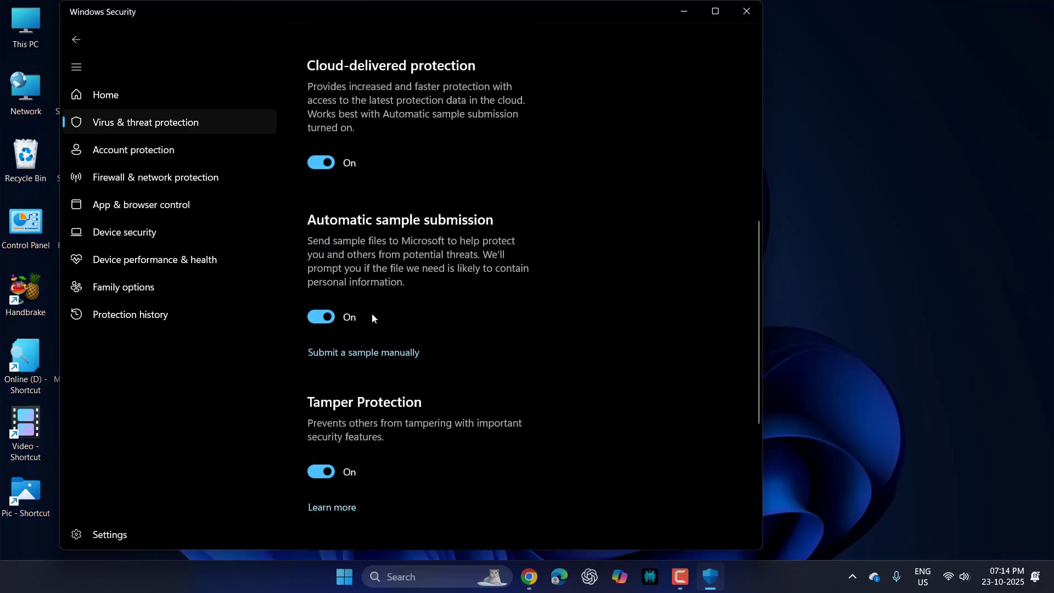
left_click(321, 317)
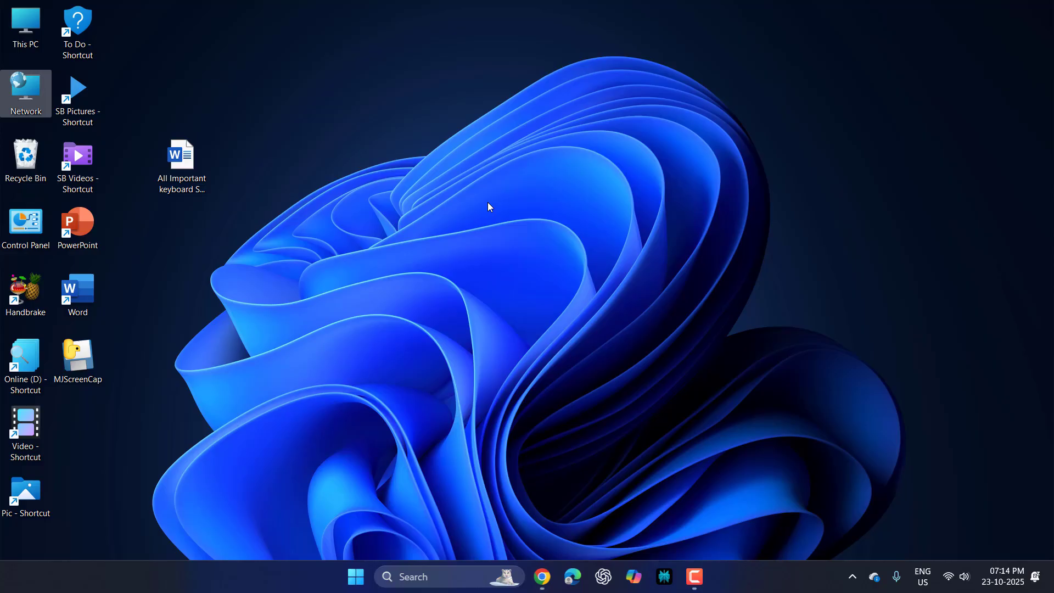
- Refresh the desktop and open the Canon LBP2900's Printer properties on the Sharing tab
right_click(489, 206)
left_click(530, 260)
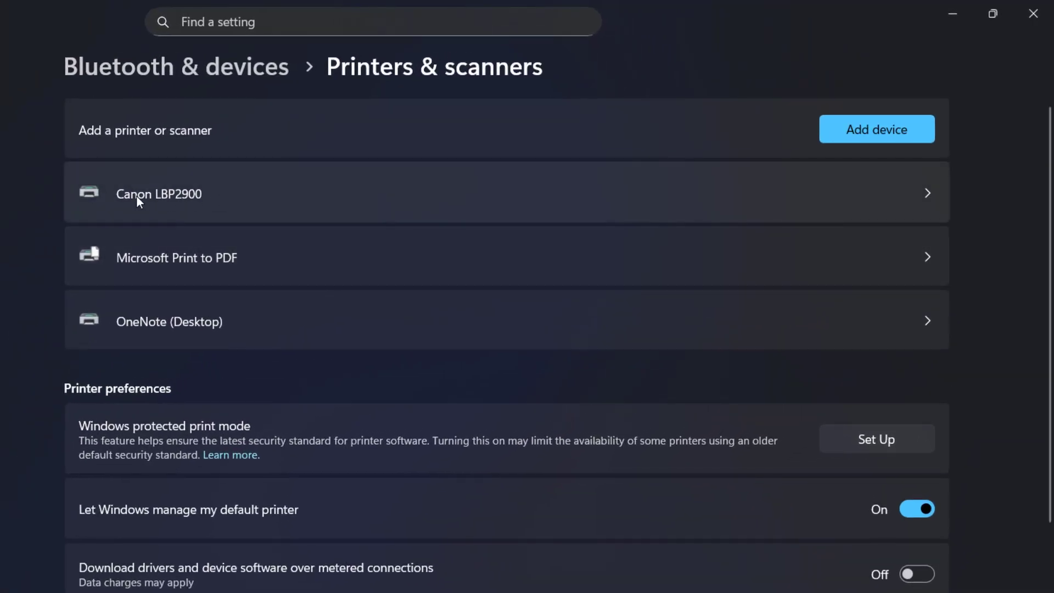
left_click(207, 202)
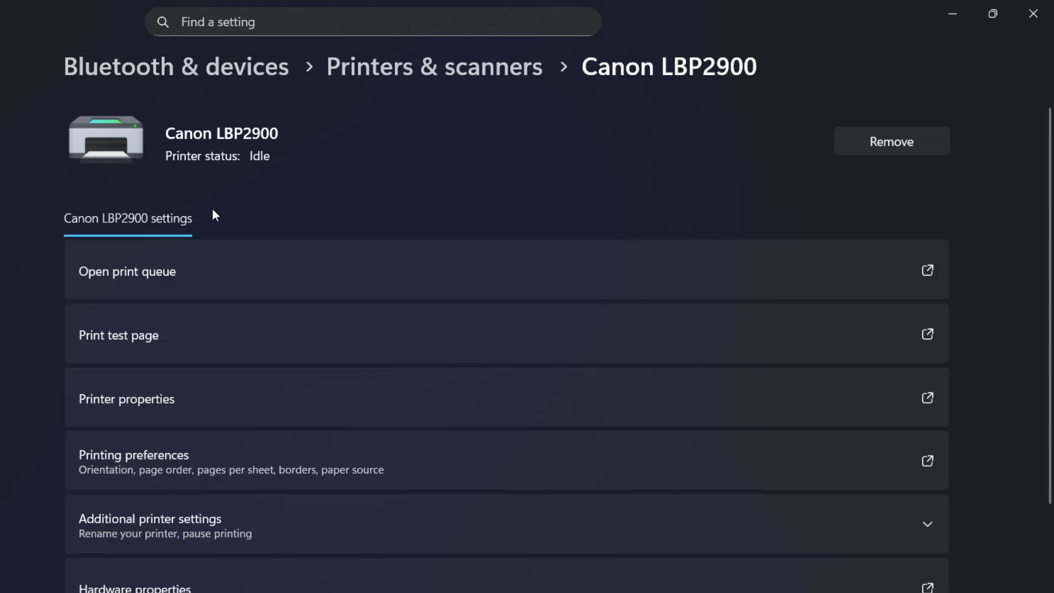
left_click(283, 401)
left_click_drag(490, 101, 404, 84)
left_click(281, 117)
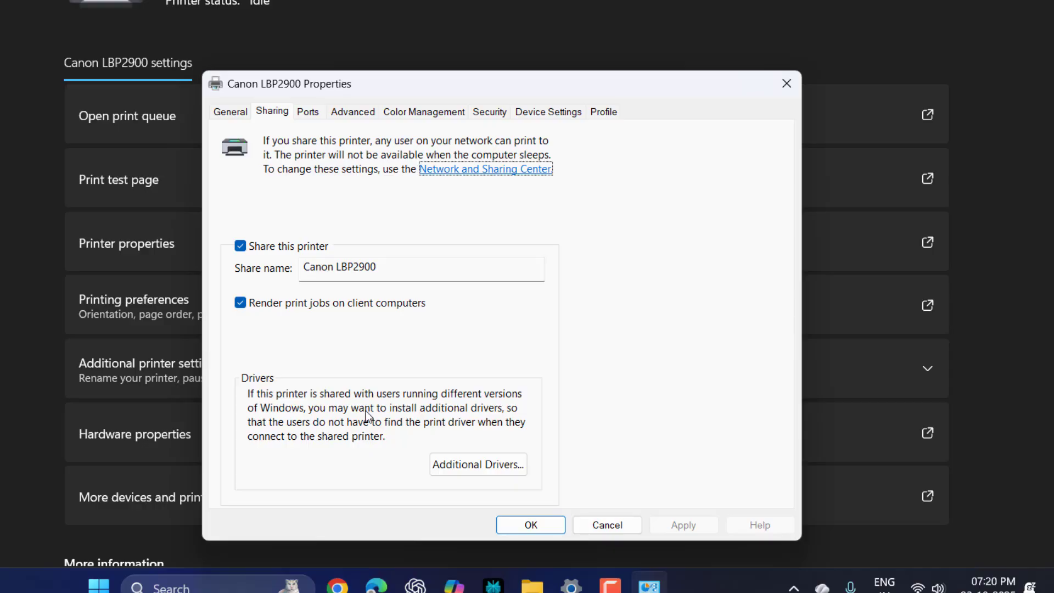
- Add ARM64 and x86 additional drivers, confirm the dialogs, and close Settings
left_click(476, 466)
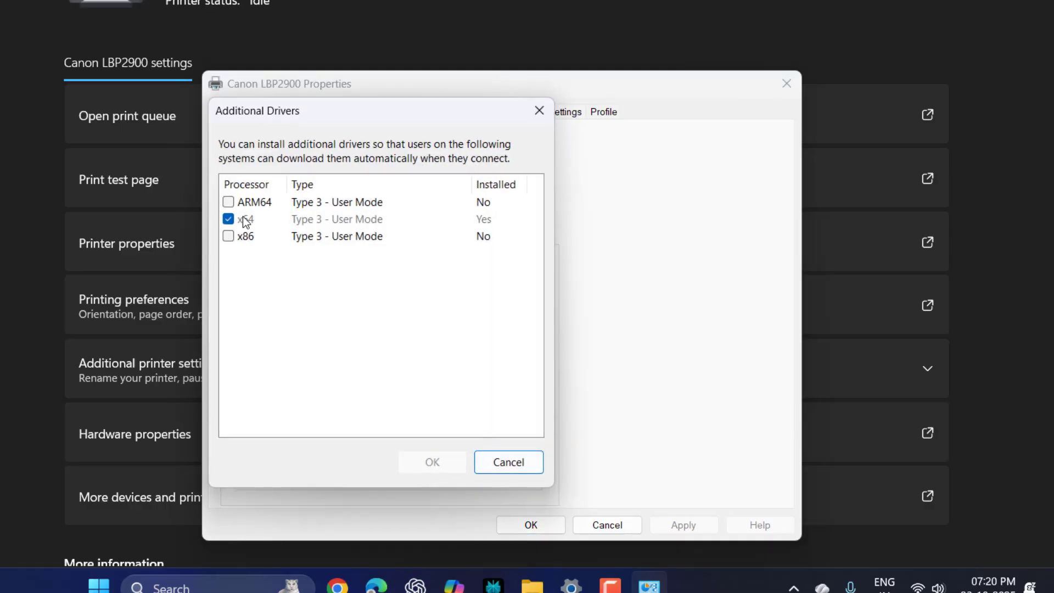
left_click(228, 202)
left_click(228, 236)
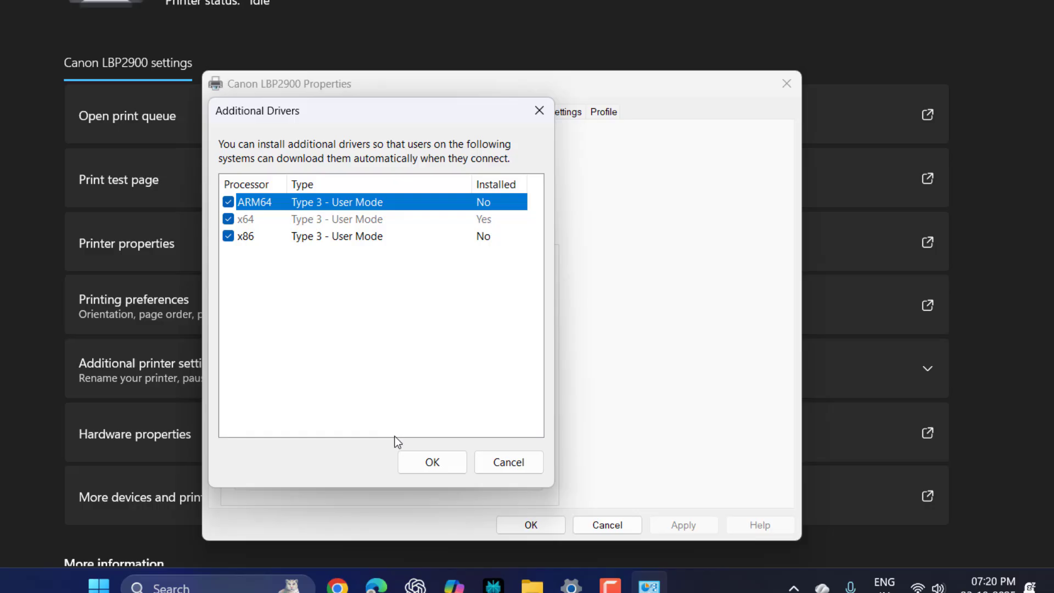
left_click(434, 463)
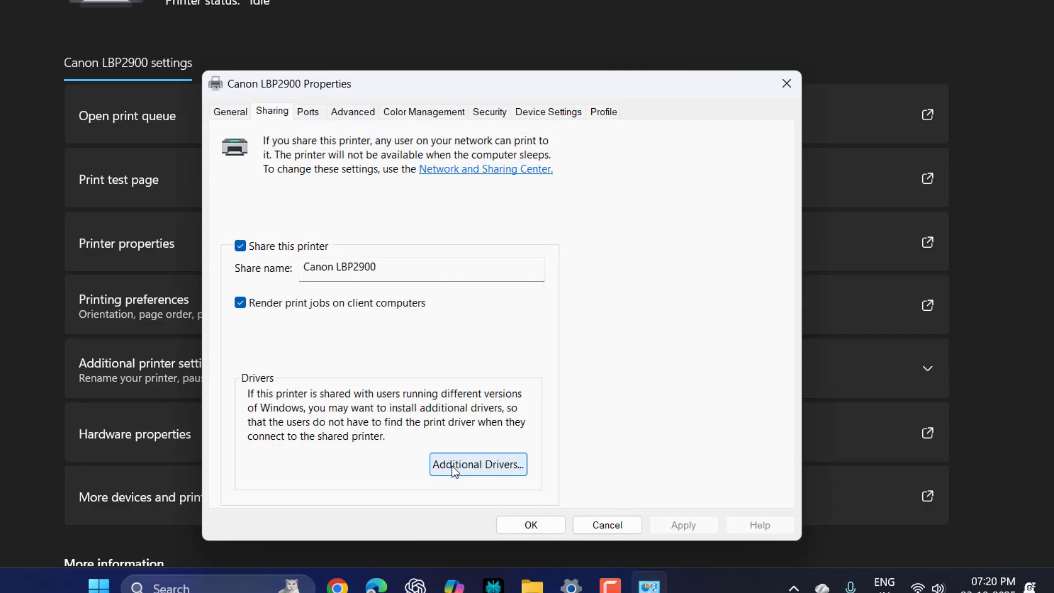
left_click(528, 525)
key("alt+F4")
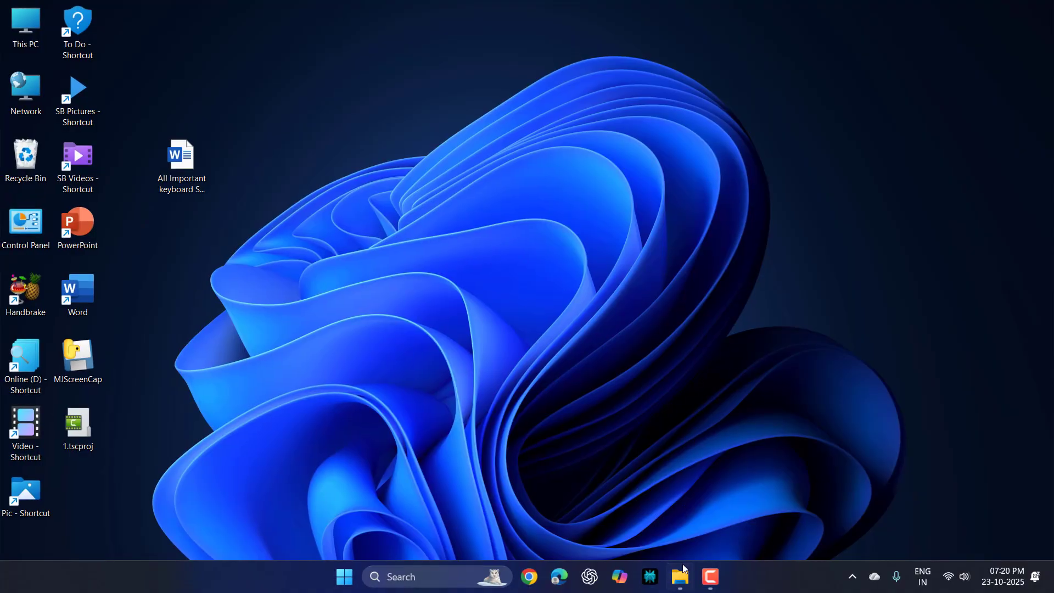
- Browse Network > DESKTOP-9FTKTD3, open the shared Canon LBP2900 queue, then close it
double_click(26, 91)
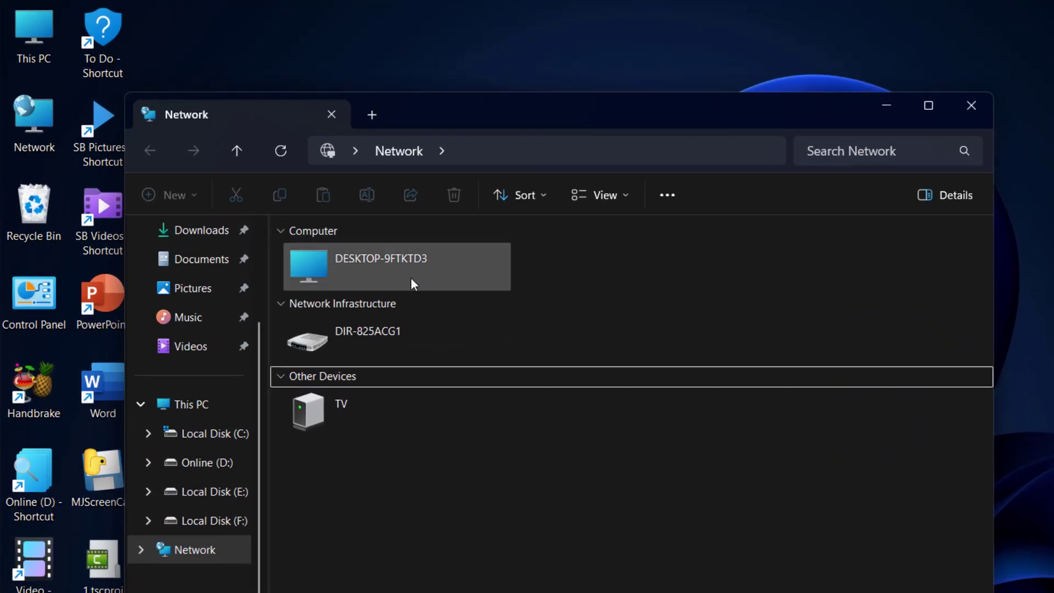
double_click(396, 265)
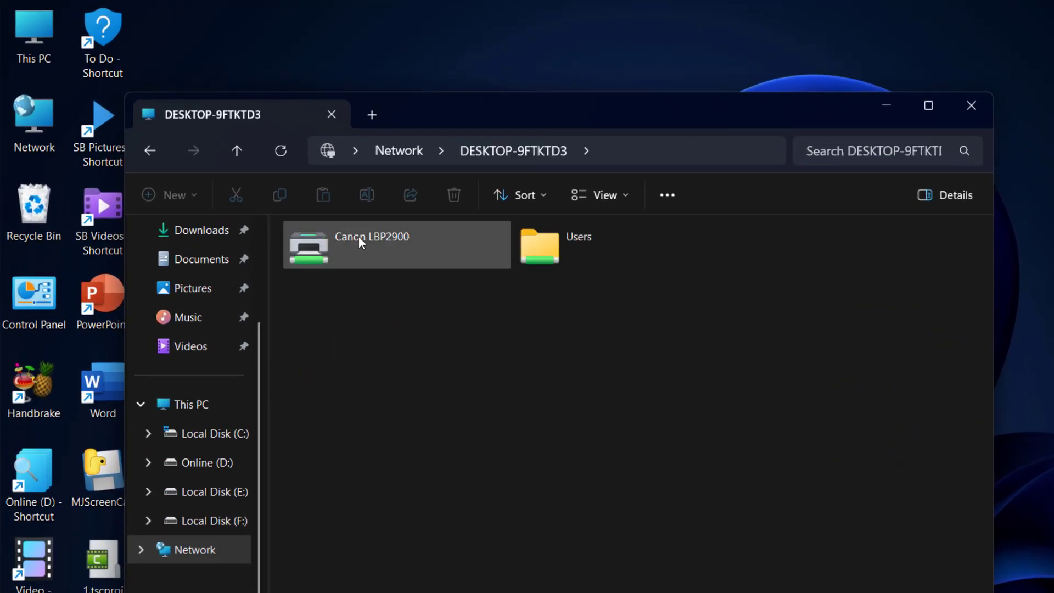
double_click(375, 256)
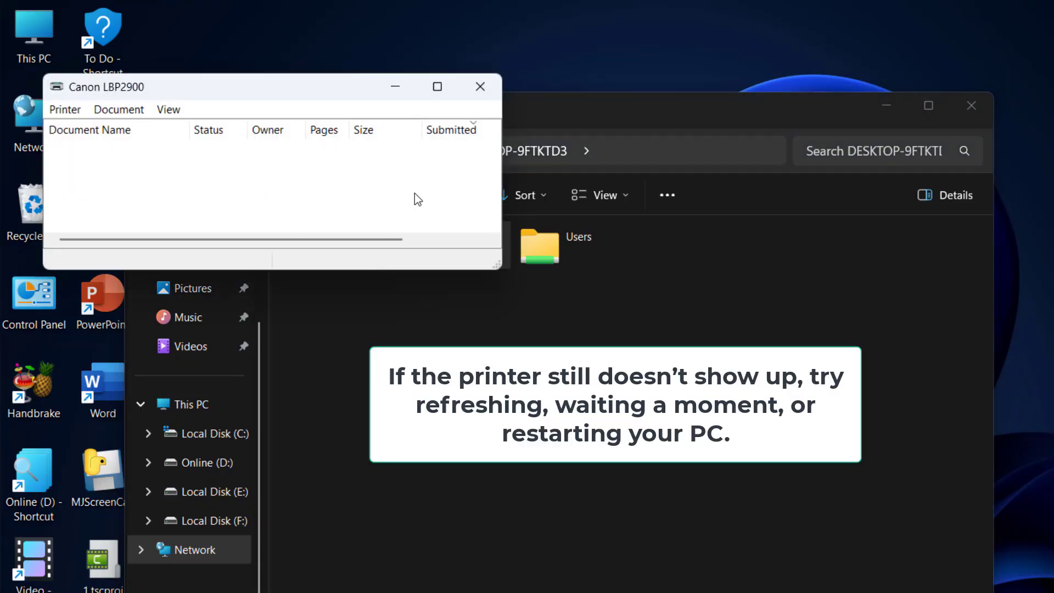
left_click(478, 87)
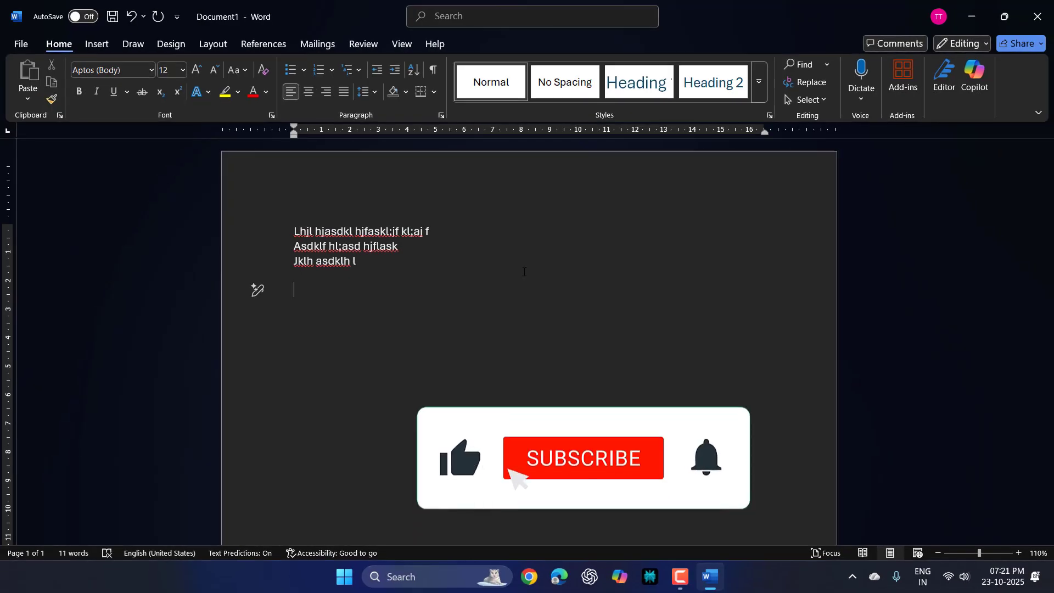
- Select Canon LBP2900 as the printer on Word's Print page, then show the desktop
key("ctrl+p")
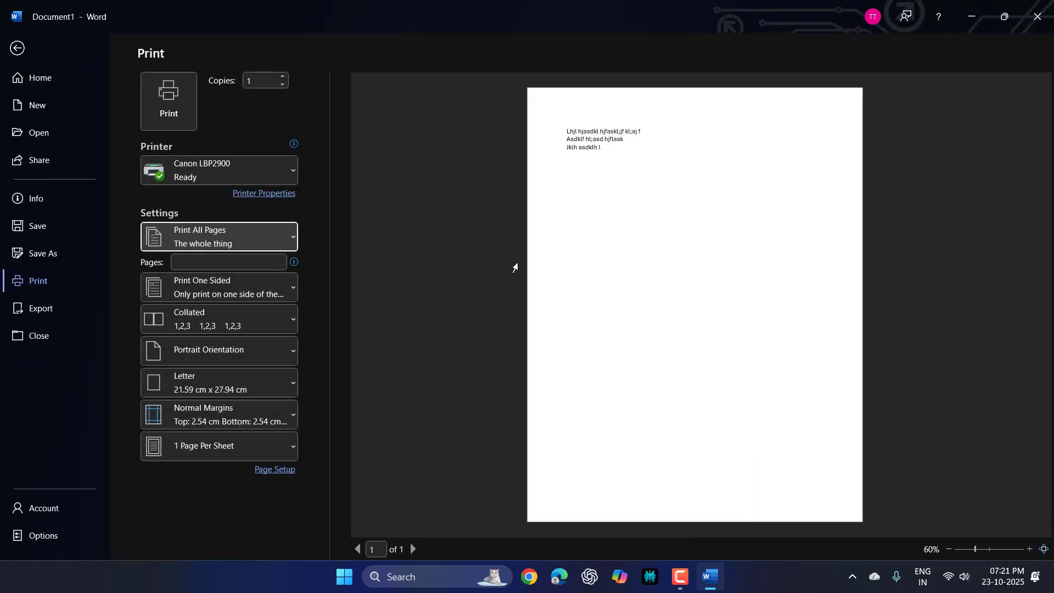
left_click(228, 170)
left_click(228, 201)
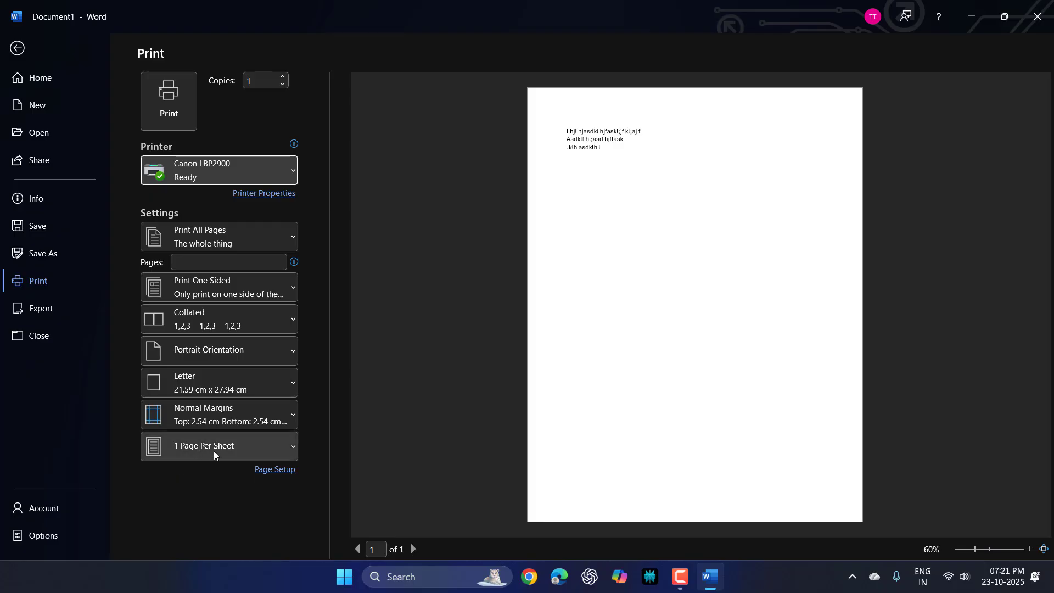
key("super+d")
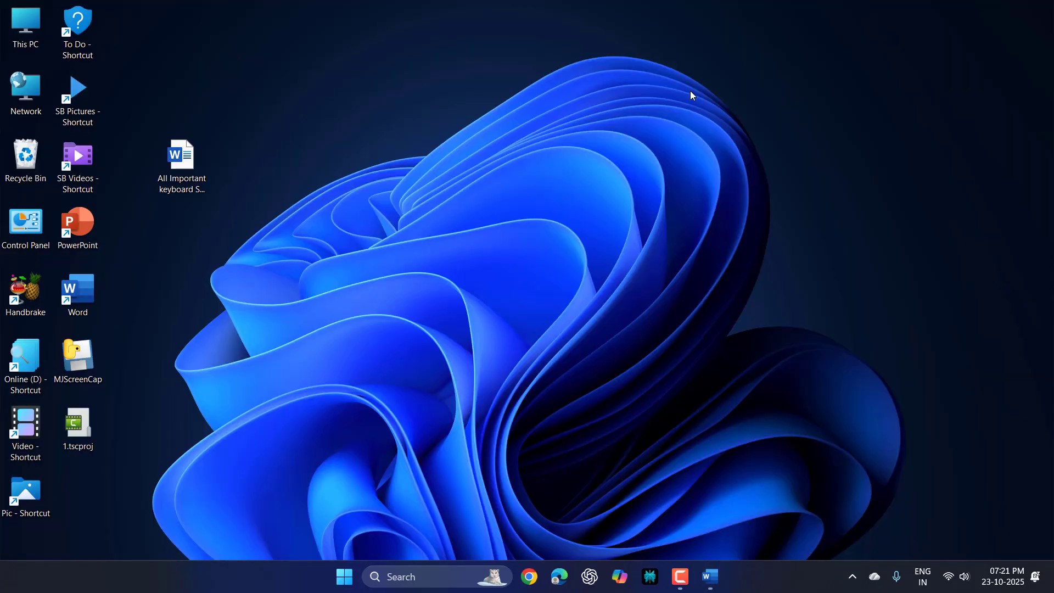